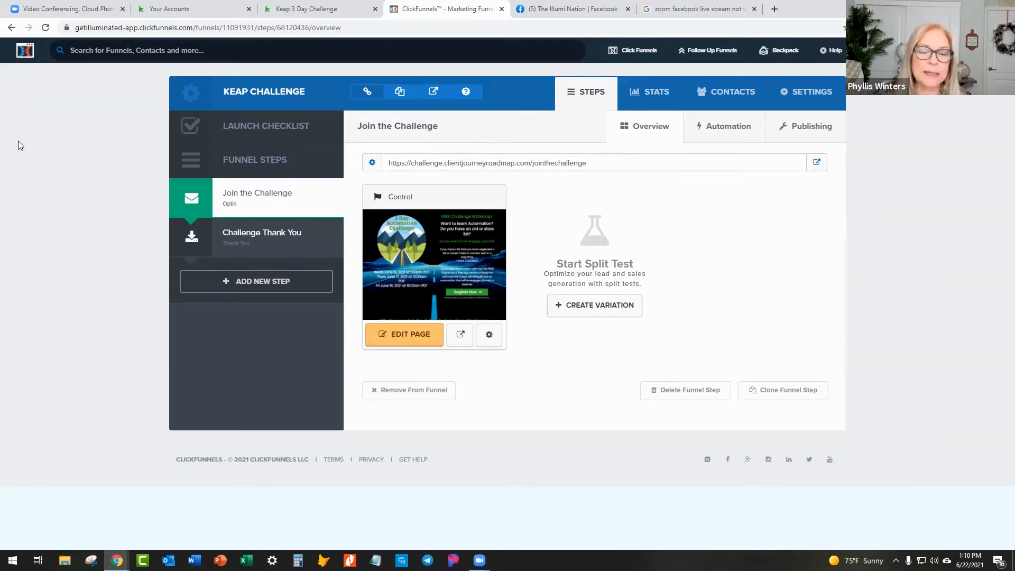
Step: Preview the Join the Challenge opt-in page, look through its content, and open its registration pop-up
{"action": "left_click", "coordinate": [460, 334]}
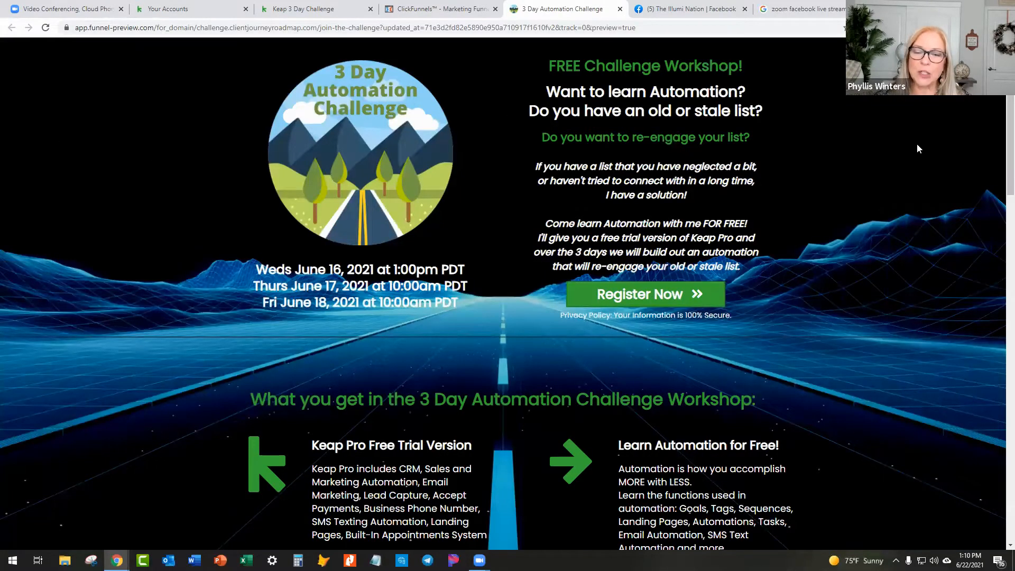
{"action": "scroll", "coordinate": [915, 145], "scroll_direction": "down", "scroll_amount": 1}
{"action": "scroll", "coordinate": [915, 144], "scroll_direction": "down", "scroll_amount": 15}
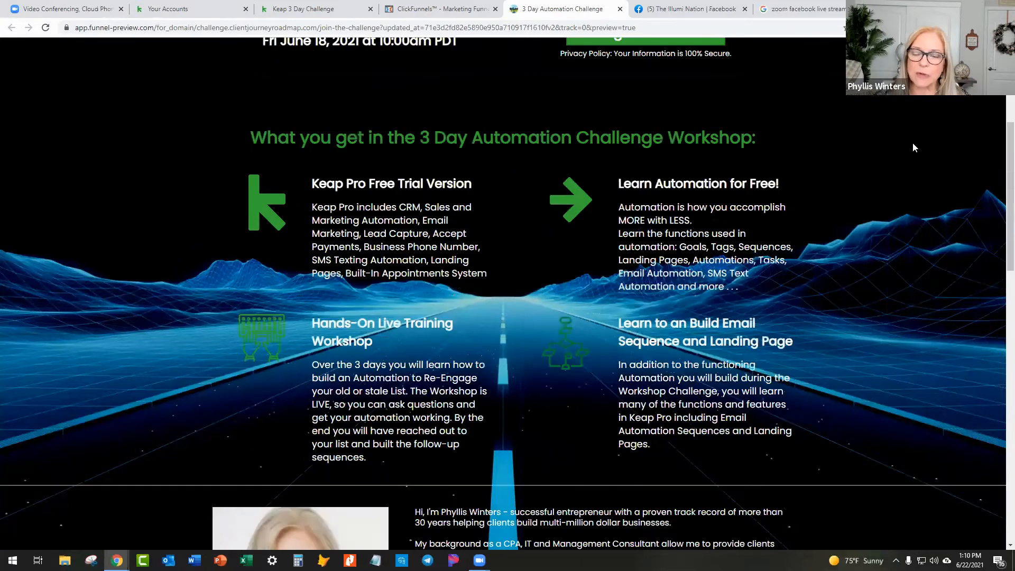
{"action": "scroll", "coordinate": [912, 154], "scroll_direction": "up", "scroll_amount": 10}
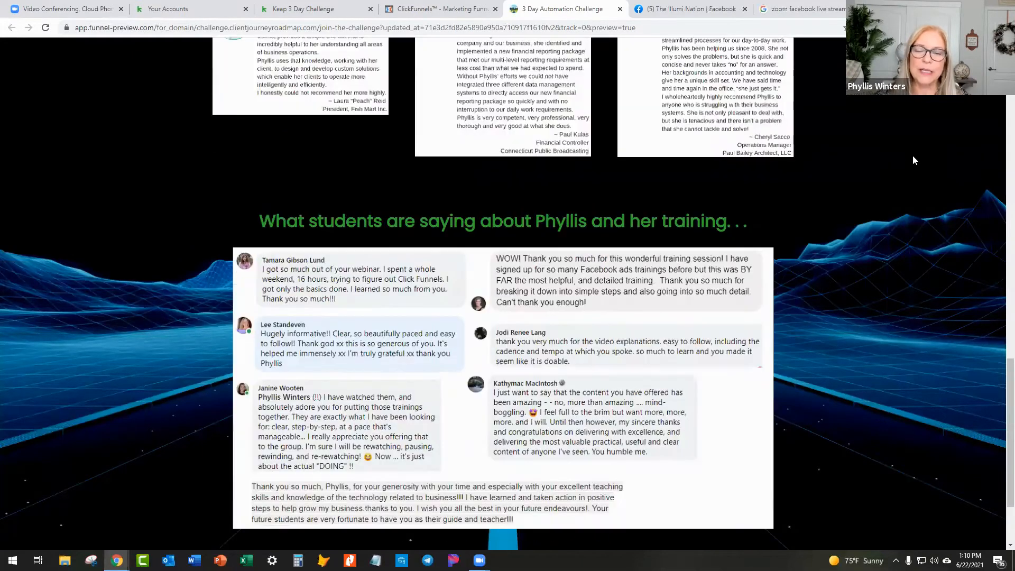
{"action": "scroll", "coordinate": [893, 152], "scroll_direction": "up", "scroll_amount": 8}
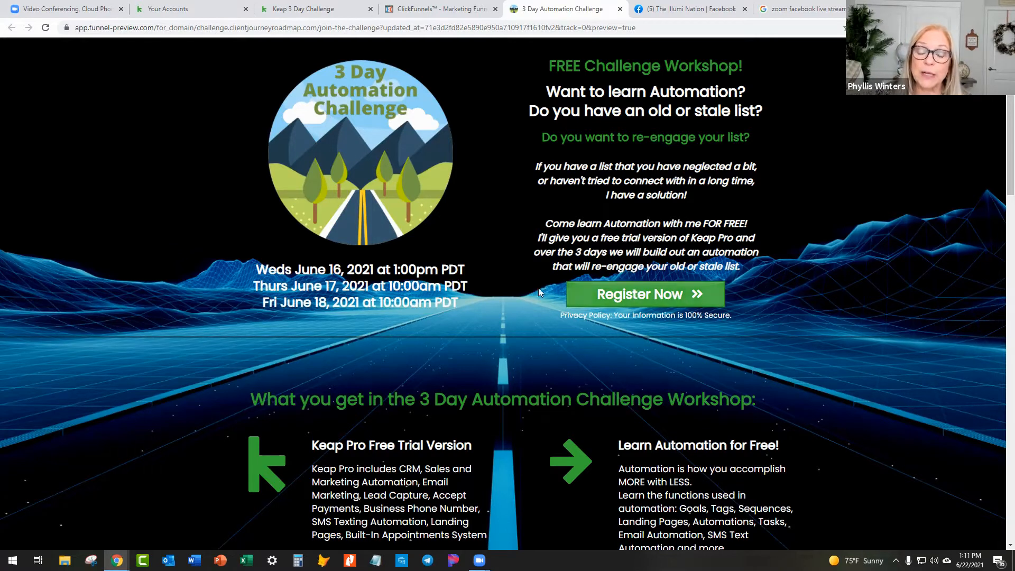
{"action": "left_click", "coordinate": [637, 291]}
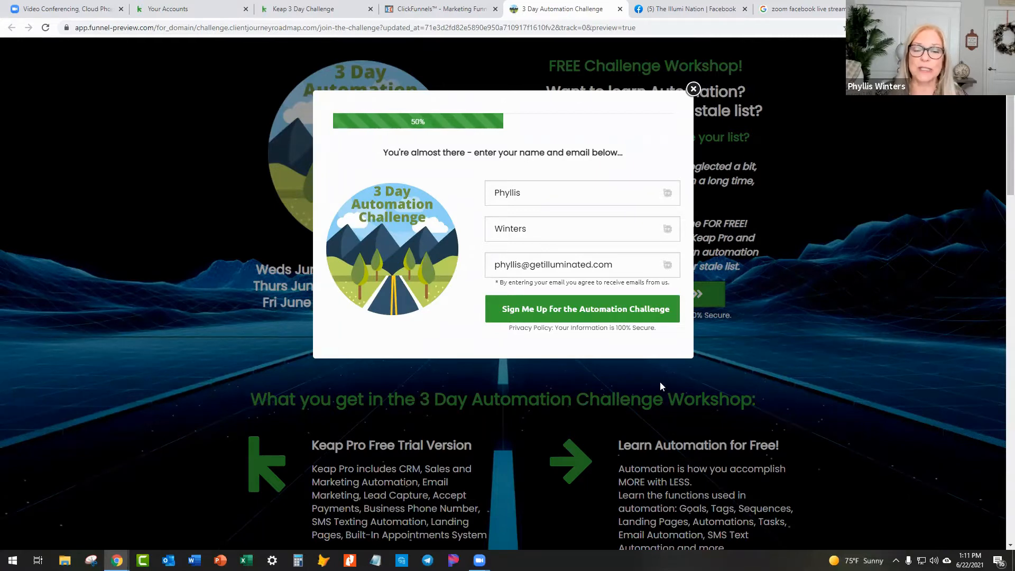
Step: Review the Keap 3 Day Challenge campaign, then return to the page preview and reopen its registration pop-up
{"action": "left_click", "coordinate": [319, 10]}
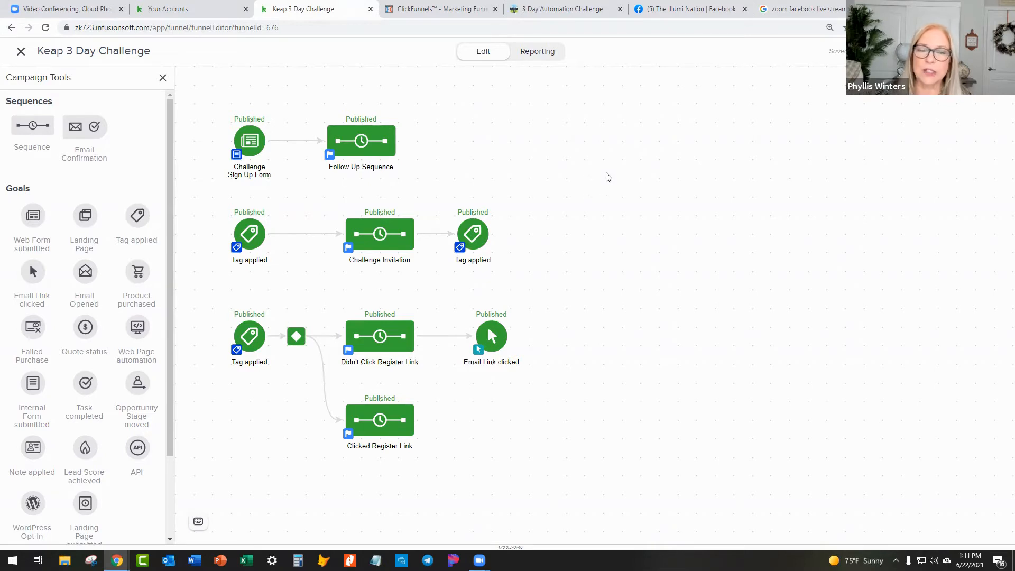
{"action": "left_click", "coordinate": [463, 11]}
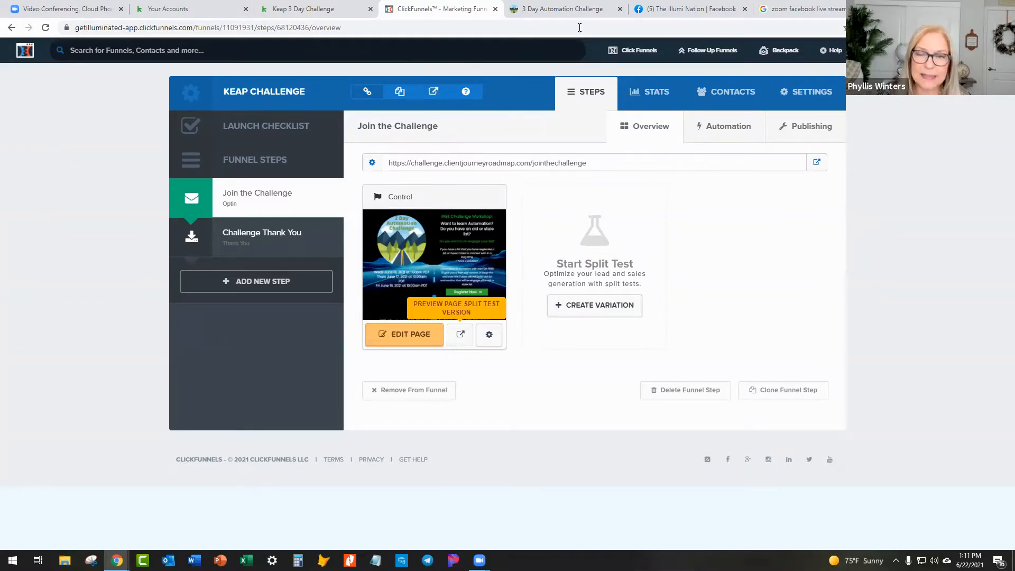
{"action": "left_click", "coordinate": [584, 9]}
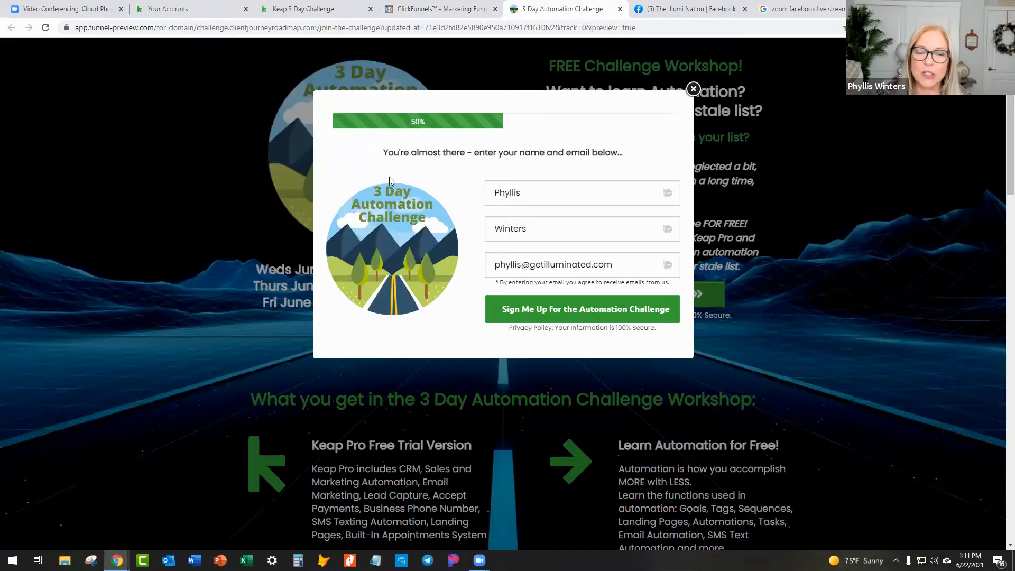
{"action": "left_click", "coordinate": [693, 89]}
{"action": "left_click", "coordinate": [630, 295]}
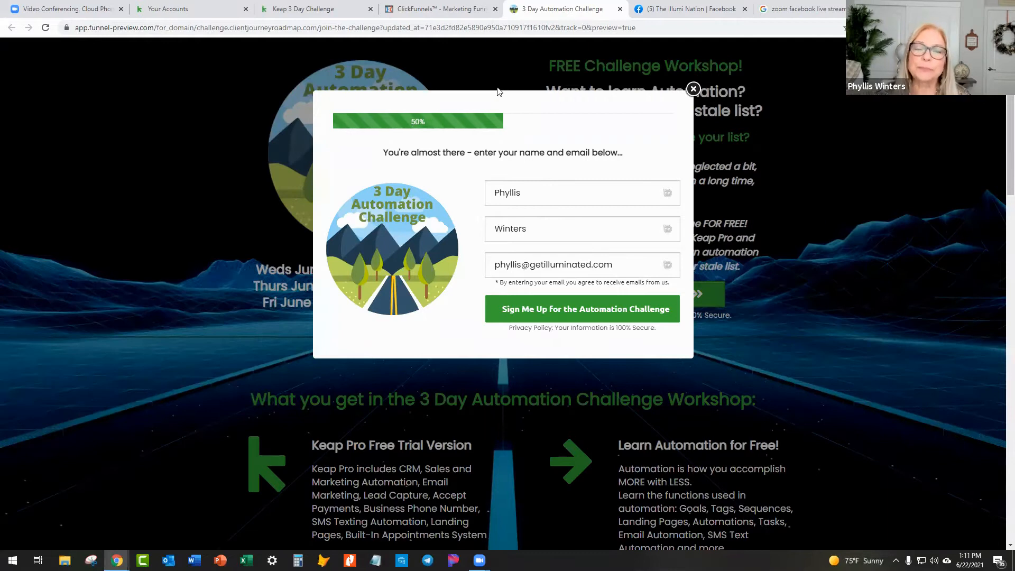
Step: Open the Join the Challenge page in the ClickFunnels editor and review its pop-up form and settings
{"action": "left_click", "coordinate": [437, 10]}
{"action": "left_click", "coordinate": [393, 336]}
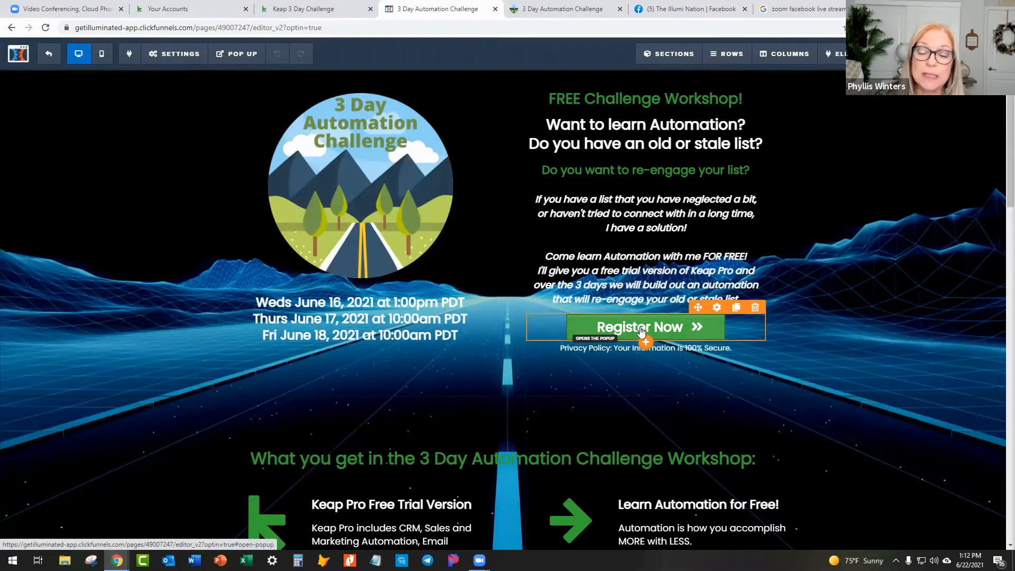
{"action": "scroll", "coordinate": [458, 298], "scroll_direction": "down", "scroll_amount": 1}
{"action": "mouse_move", "coordinate": [235, 55]}
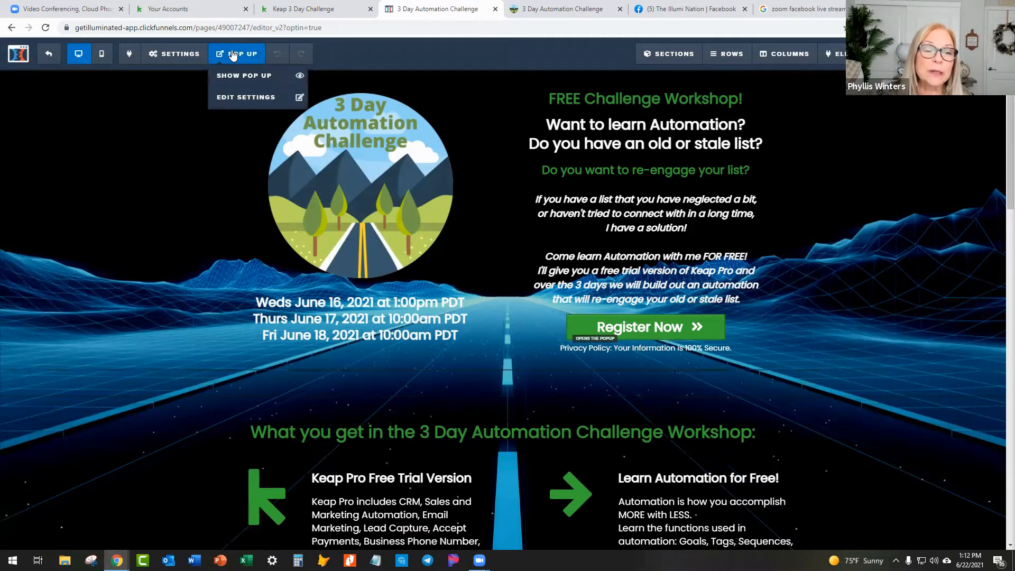
{"action": "left_click", "coordinate": [236, 99]}
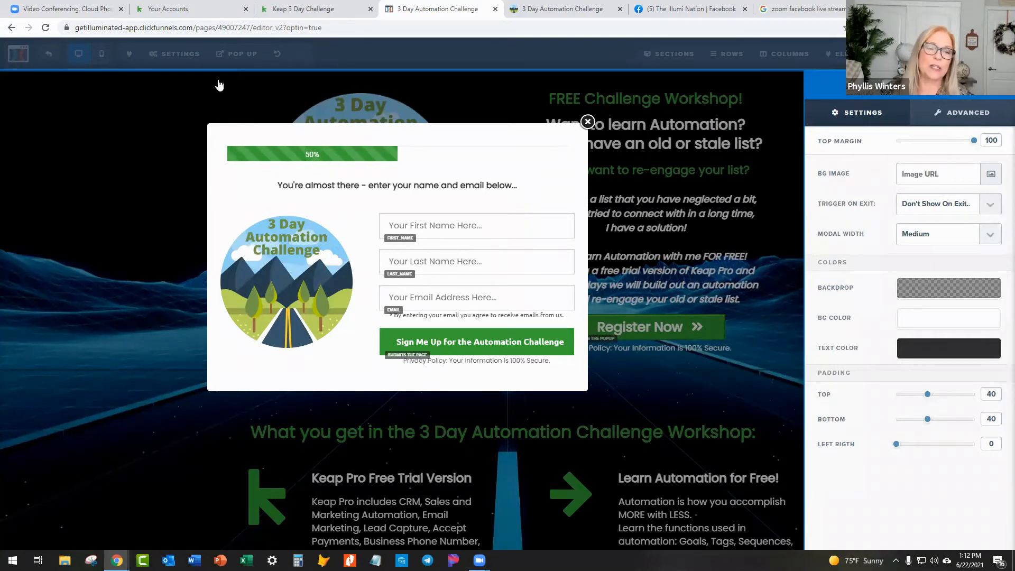
{"action": "left_click", "coordinate": [88, 120]}
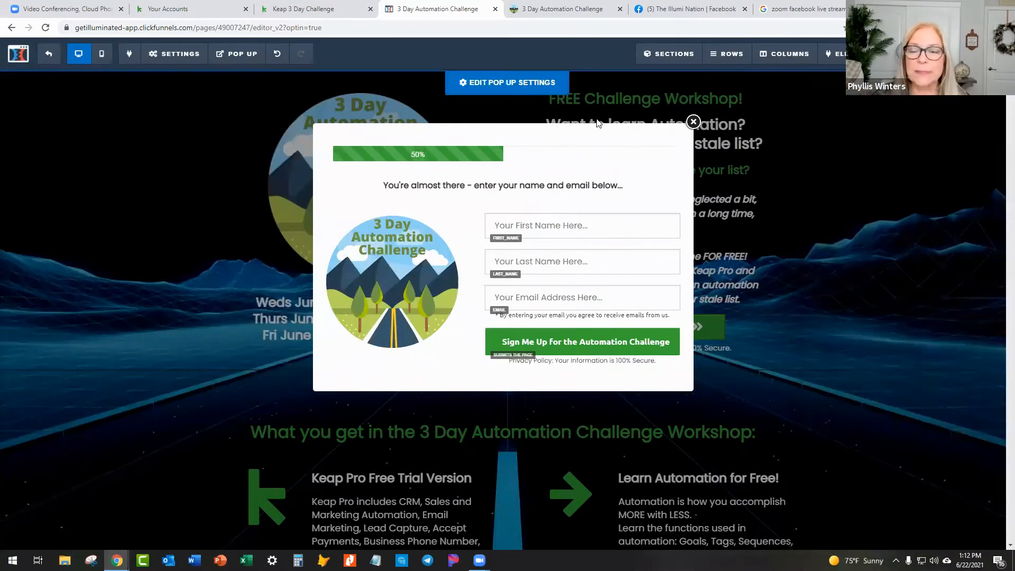
{"action": "left_click", "coordinate": [658, 126]}
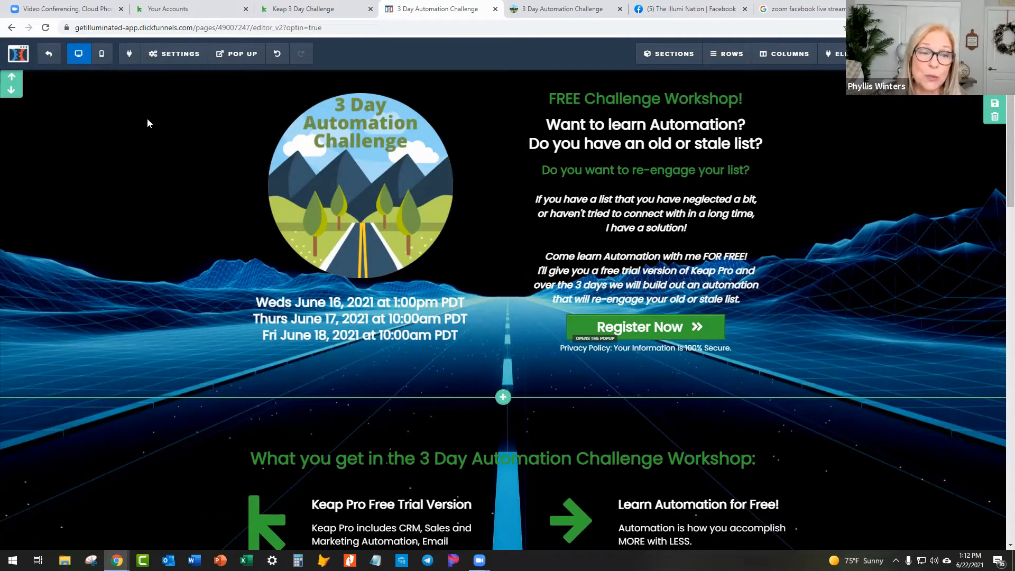
Step: Open the page's auto-responder integration settings and remove the existing integration
{"action": "left_click", "coordinate": [176, 53]}
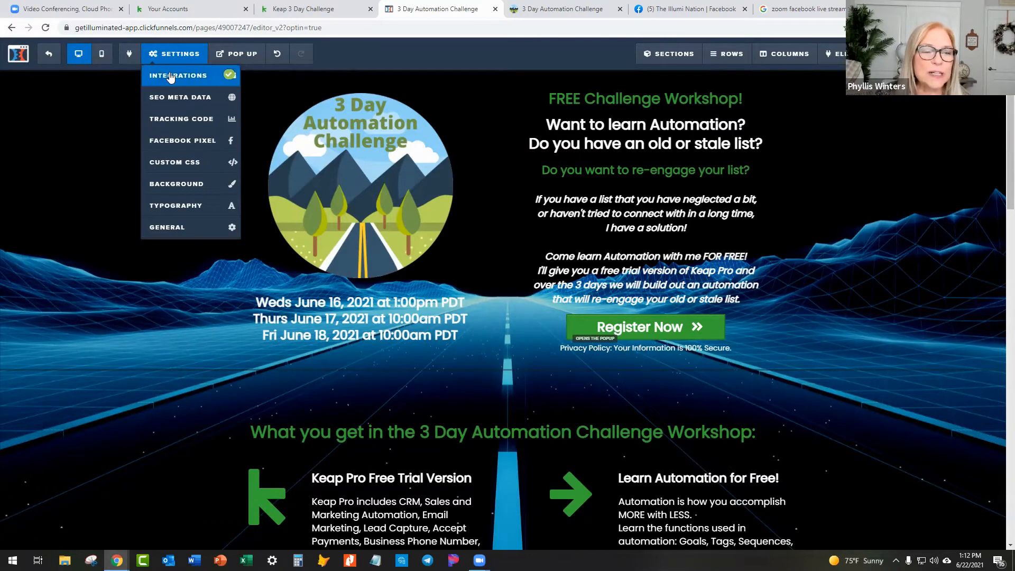
{"action": "left_click", "coordinate": [170, 77]}
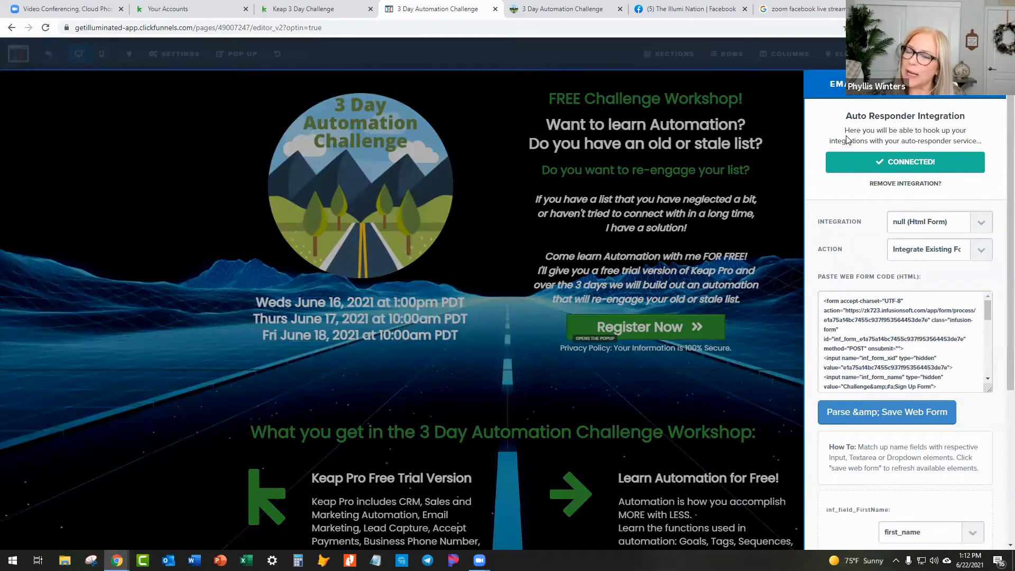
{"action": "left_click", "coordinate": [900, 185]}
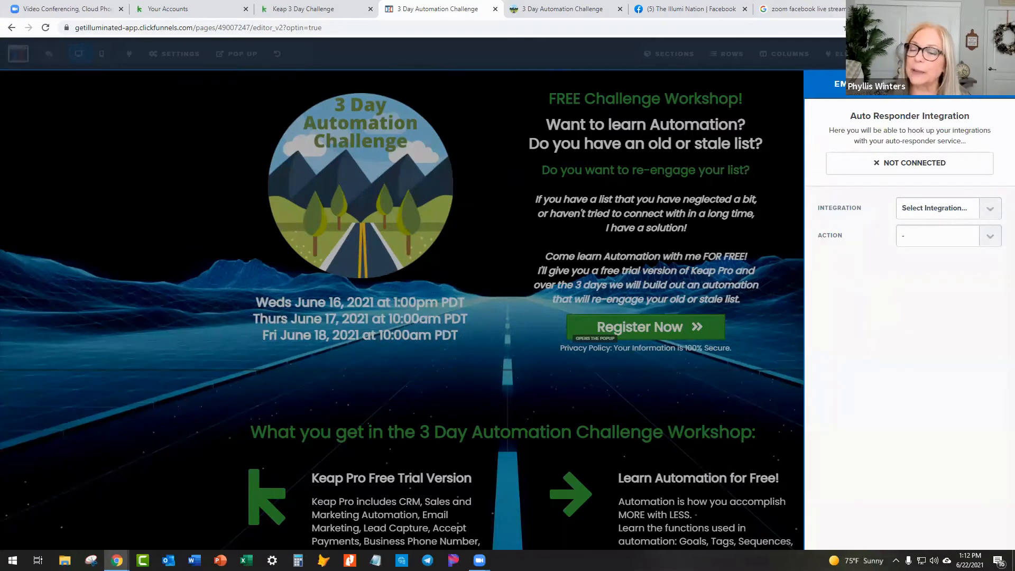
Step: Set the integration to null (Html Form) with the action Integrate Existing Form (Add HTML Below)
{"action": "left_click", "coordinate": [990, 207]}
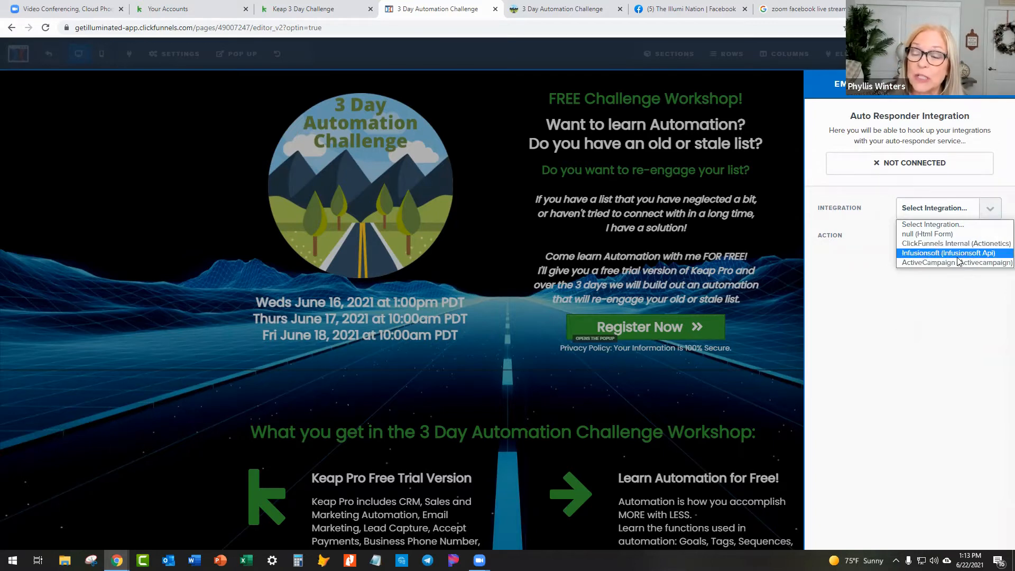
{"action": "left_click", "coordinate": [851, 275]}
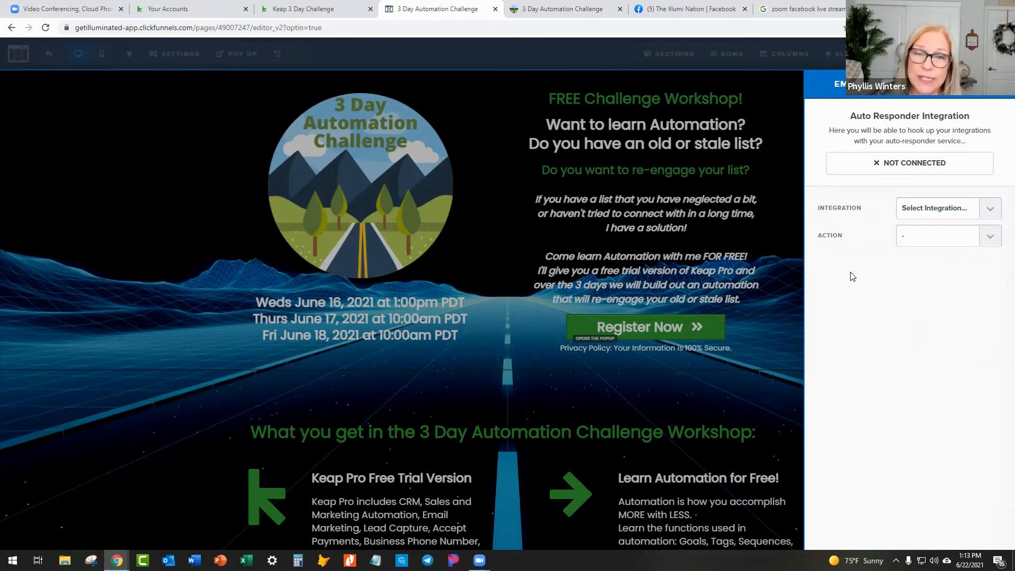
{"action": "left_click", "coordinate": [993, 209]}
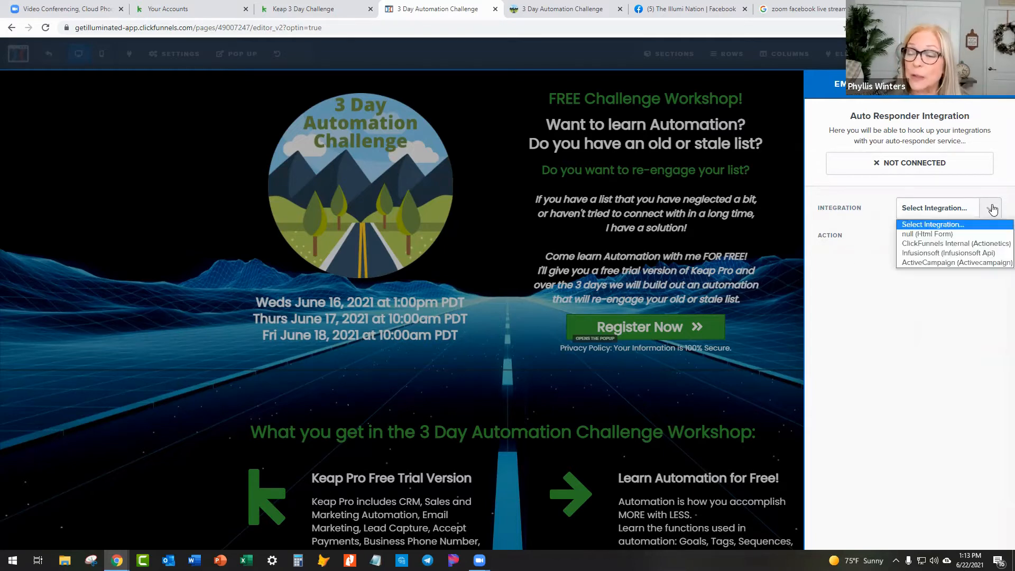
{"action": "left_click", "coordinate": [925, 236]}
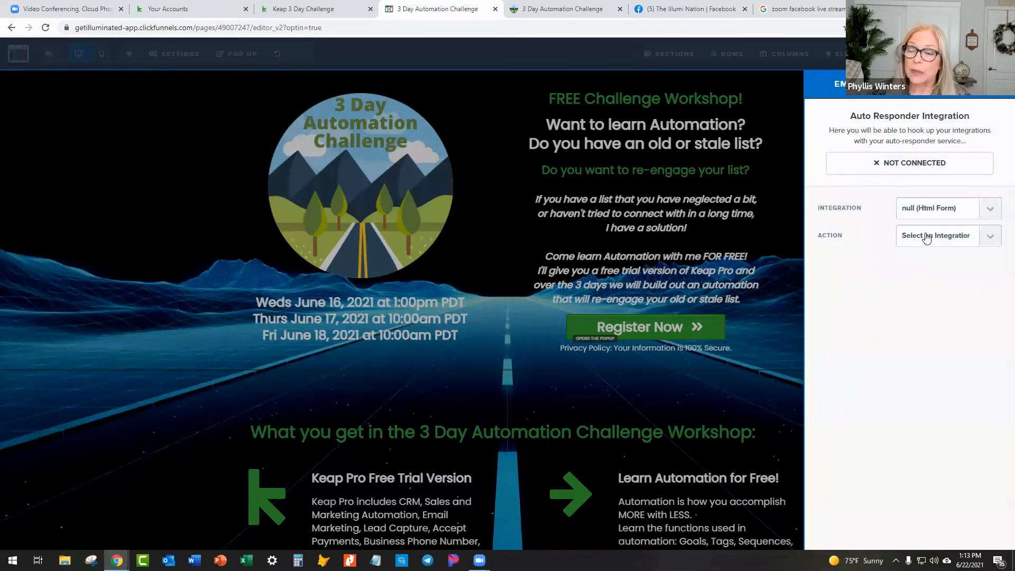
{"action": "left_click", "coordinate": [987, 208]}
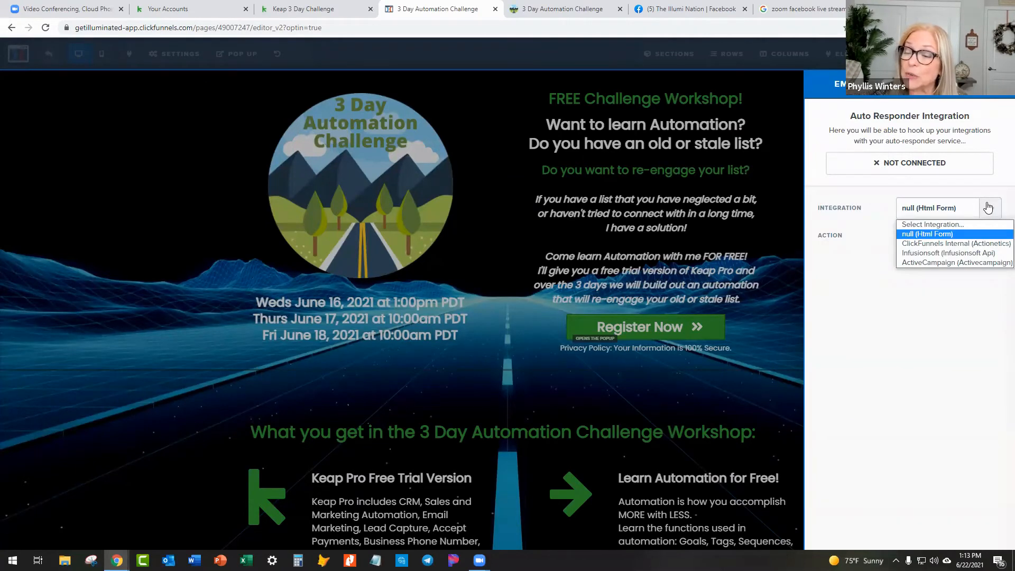
{"action": "left_click", "coordinate": [947, 234]}
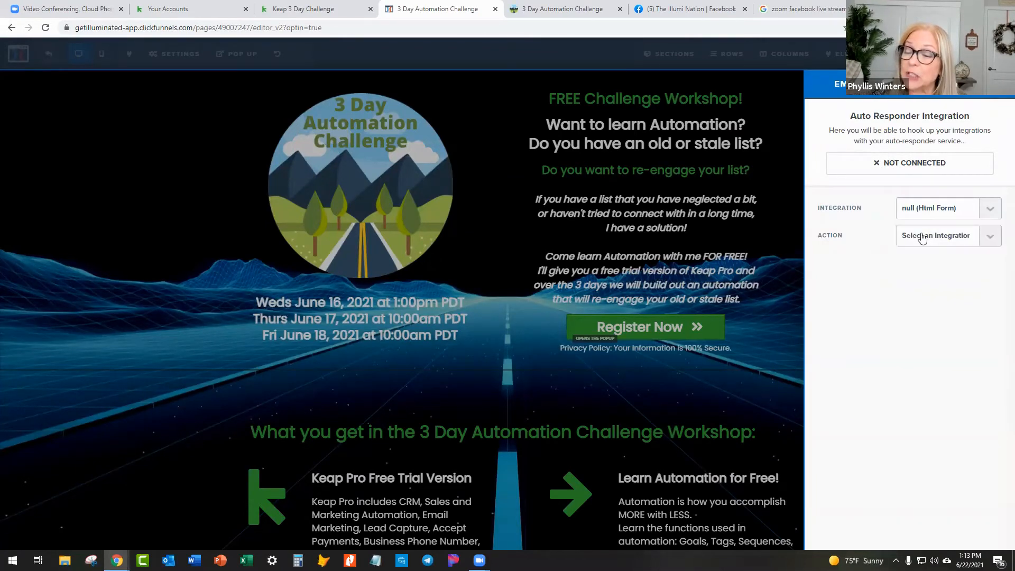
{"action": "left_click", "coordinate": [991, 239]}
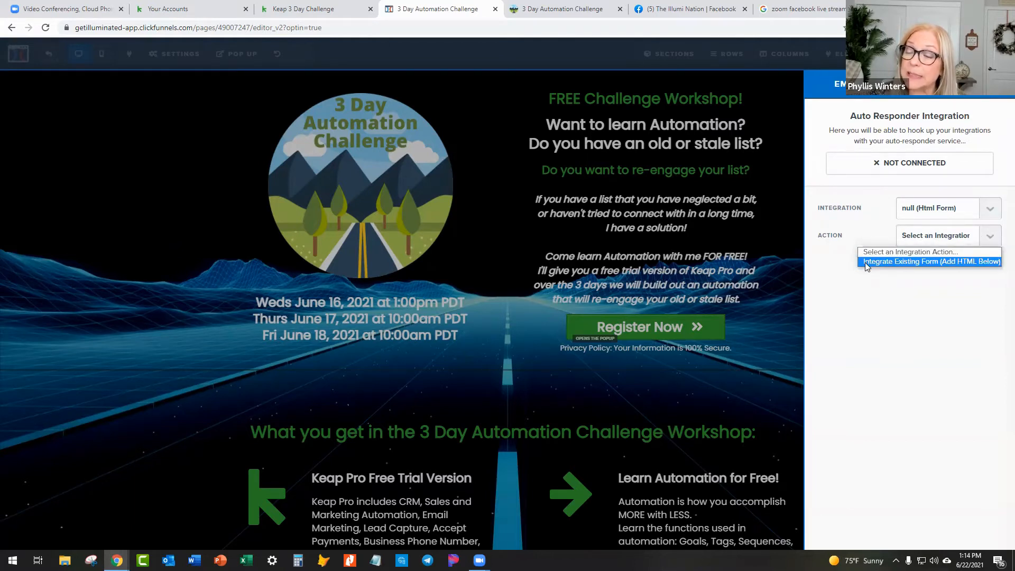
{"action": "left_click", "coordinate": [915, 262]}
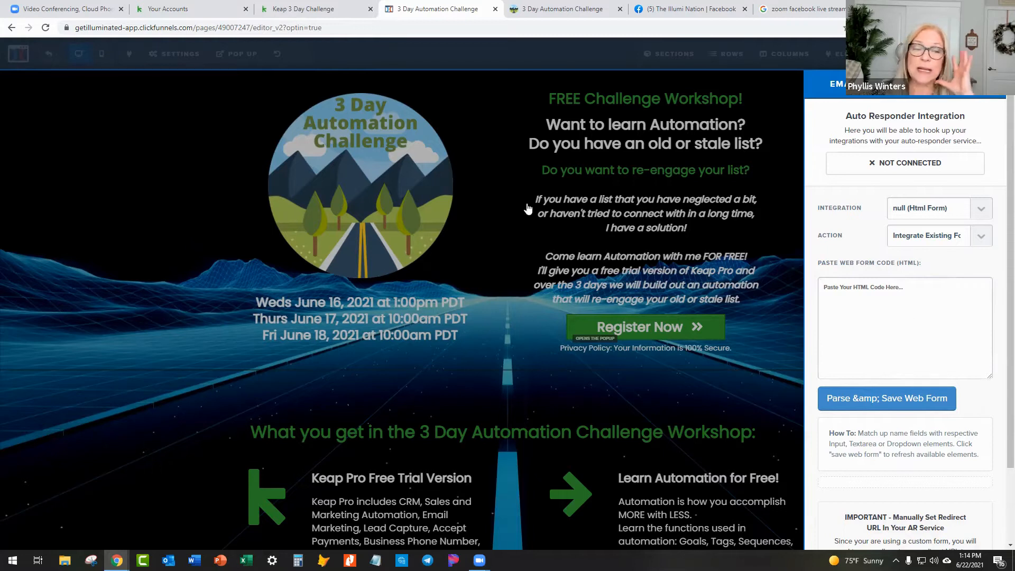
Step: Open the Challenge Sign Up Form in the Keap campaign and compare its fields with the page's registration pop-up
{"action": "left_click", "coordinate": [317, 10]}
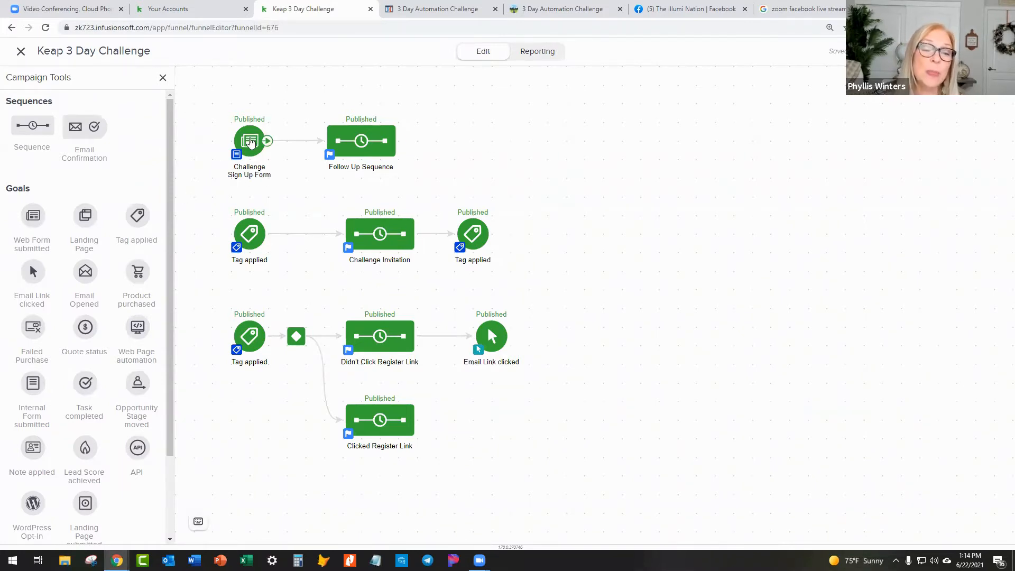
{"action": "left_click", "coordinate": [566, 16]}
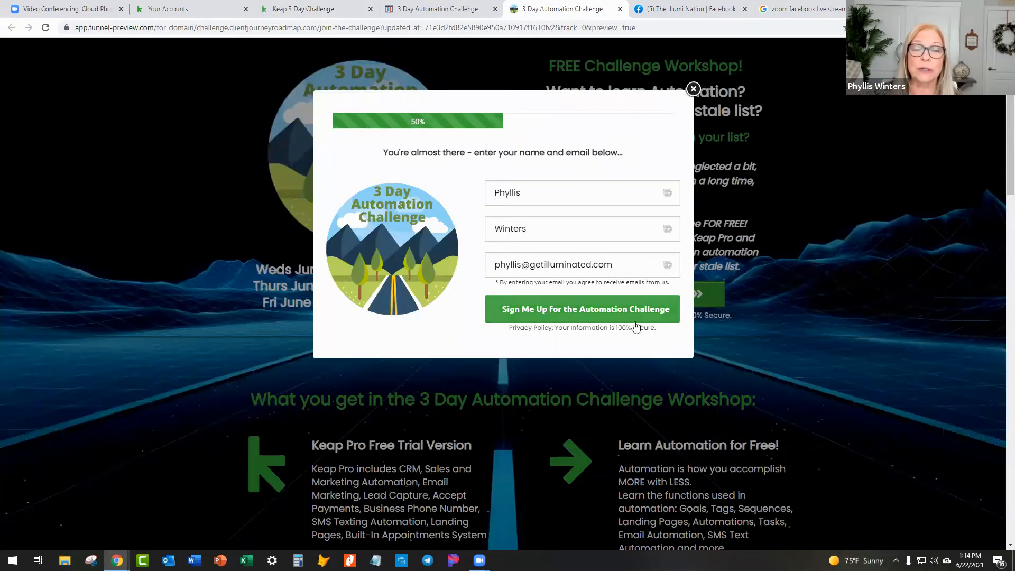
{"action": "left_click", "coordinate": [294, 12]}
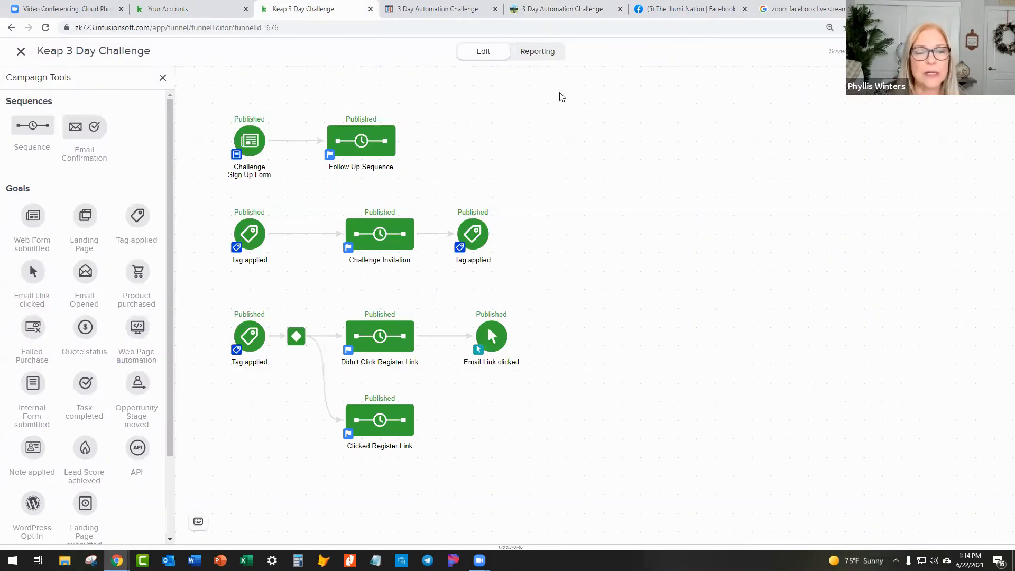
{"action": "double_click", "coordinate": [249, 140]}
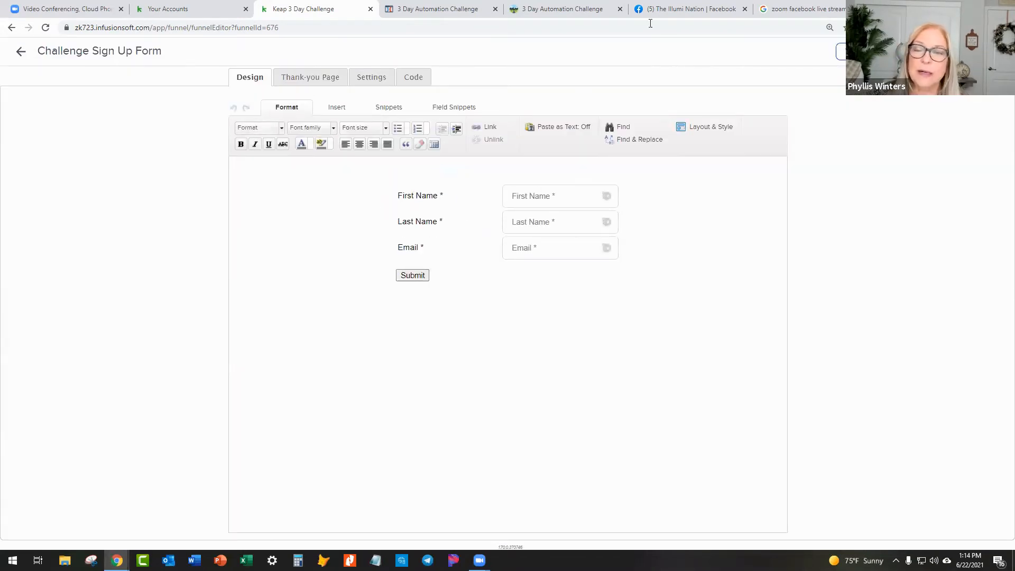
{"action": "left_click", "coordinate": [605, 11]}
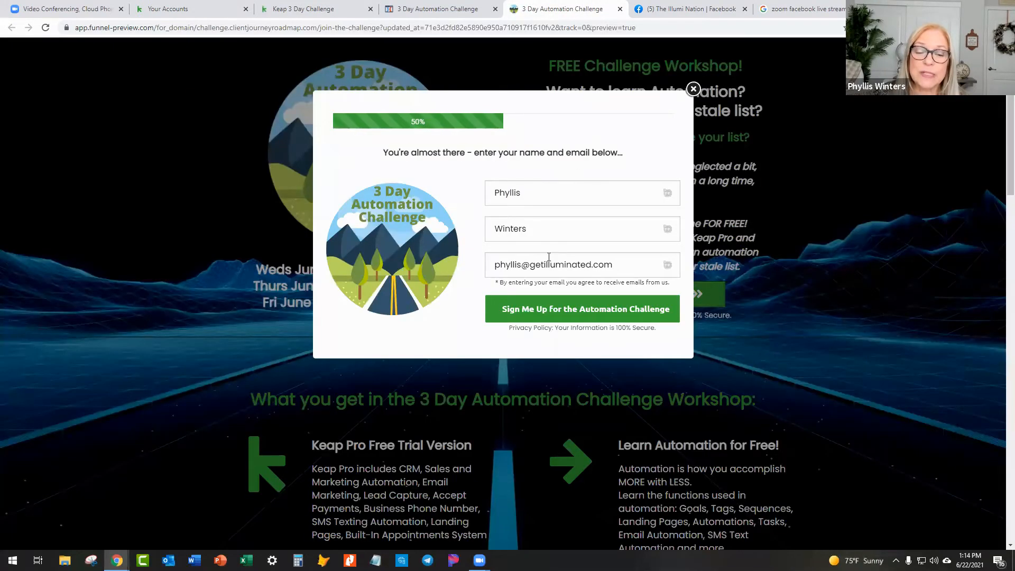
{"action": "left_click", "coordinate": [325, 11]}
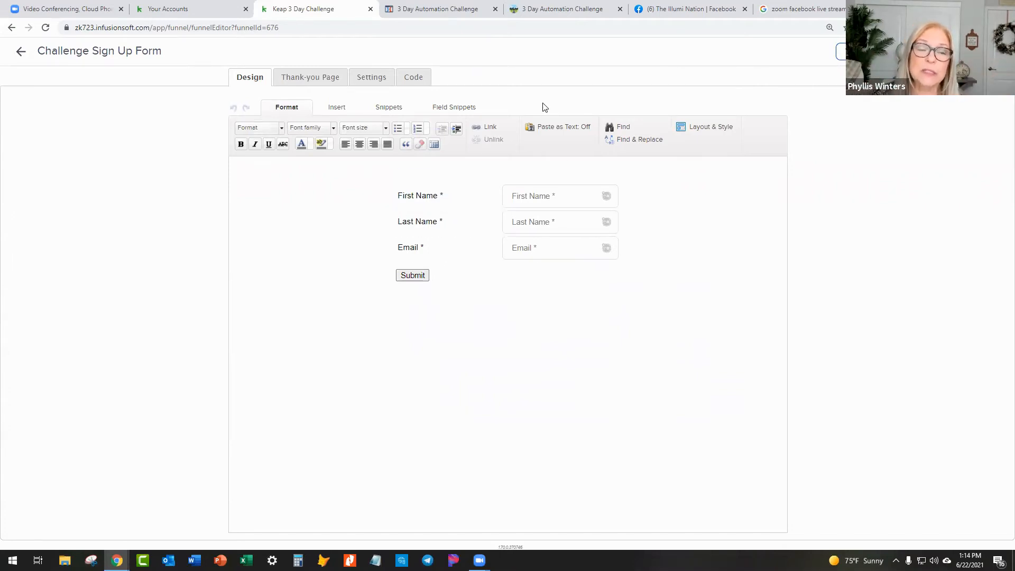
Step: Copy the sign-up form's HTML Code (unstyled) from Keap and return to the page's integration settings in ClickFunnels
{"action": "left_click", "coordinate": [417, 78]}
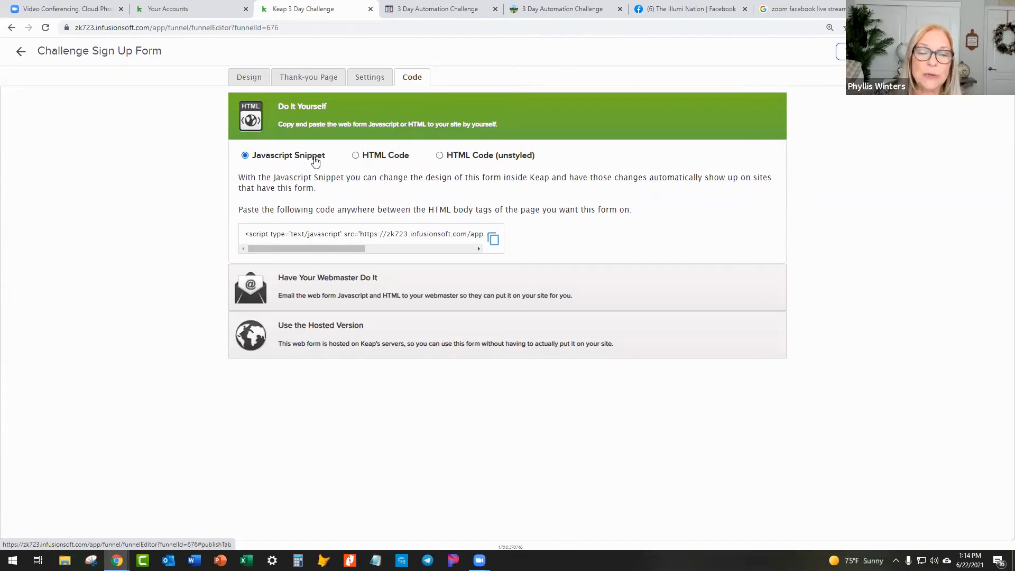
{"action": "left_click", "coordinate": [440, 157]}
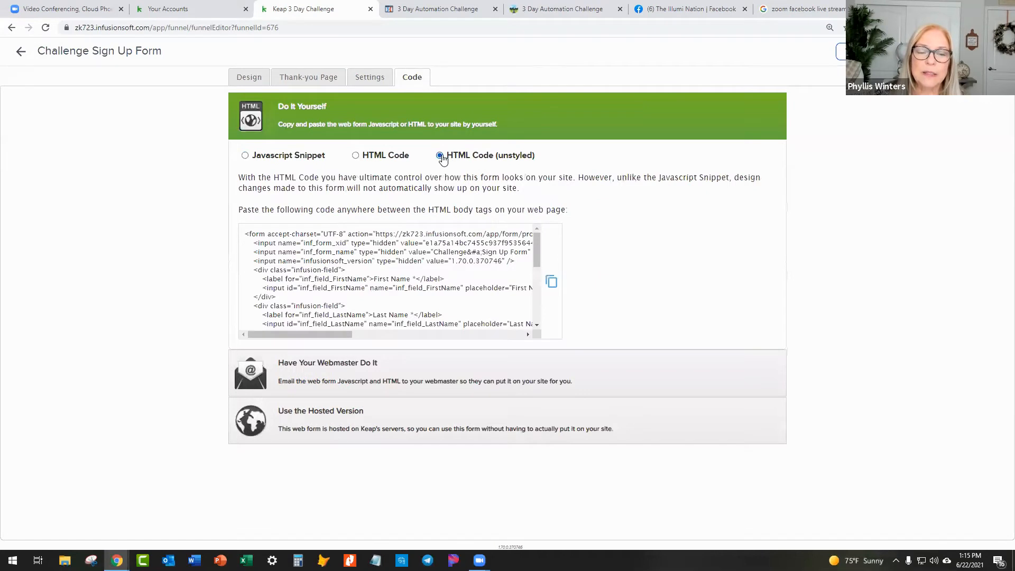
{"action": "left_click", "coordinate": [552, 286]}
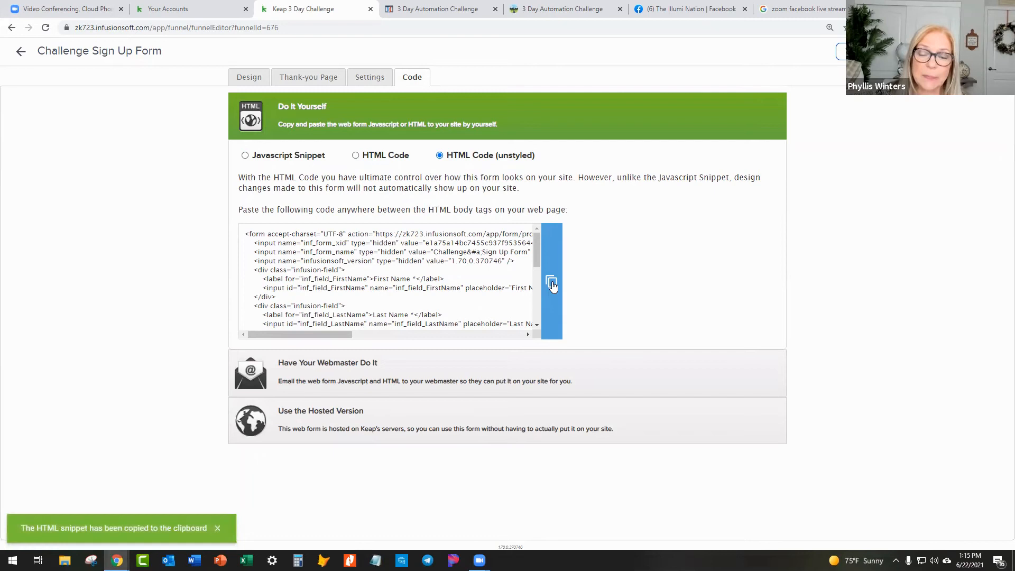
{"action": "left_click", "coordinate": [446, 12]}
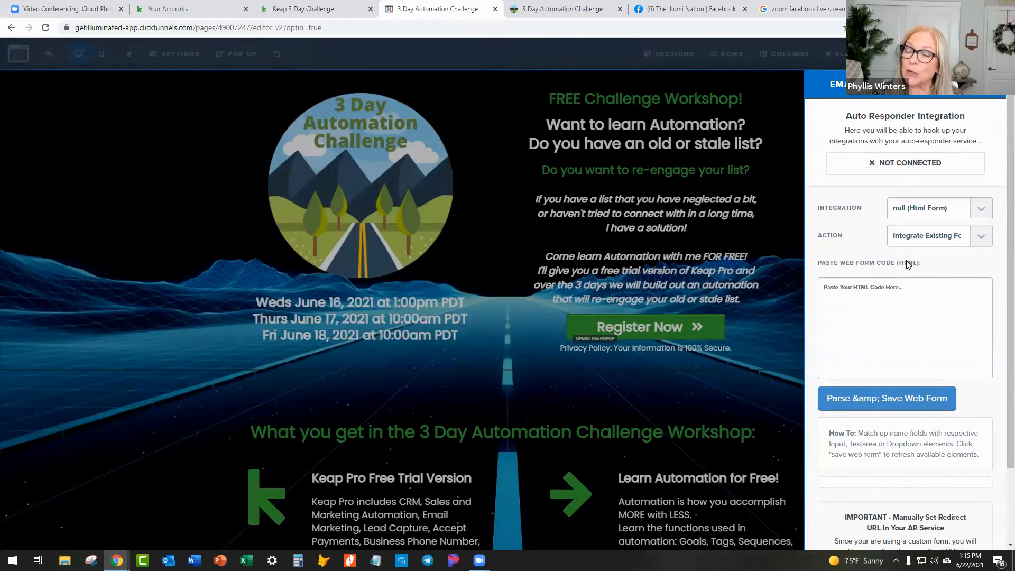
Step: Paste the Keap form code as the web form HTML and delete all script blocks after the closing form tag
{"action": "left_click", "coordinate": [846, 295]}
{"action": "key", "text": "ctrl+v"}
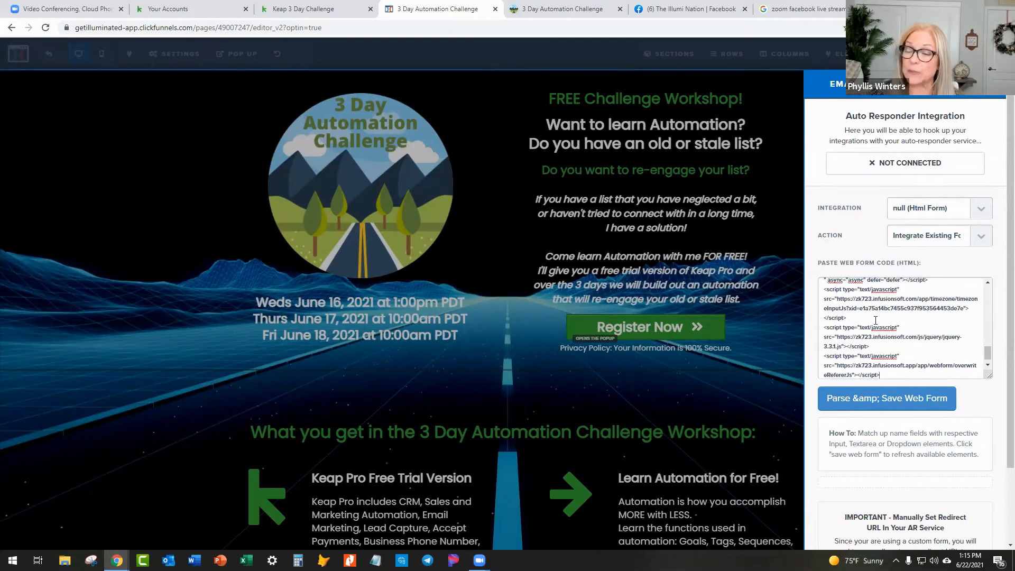
{"action": "scroll", "coordinate": [875, 320], "scroll_direction": "up", "scroll_amount": 2}
{"action": "scroll", "coordinate": [877, 317], "scroll_direction": "up", "scroll_amount": 2}
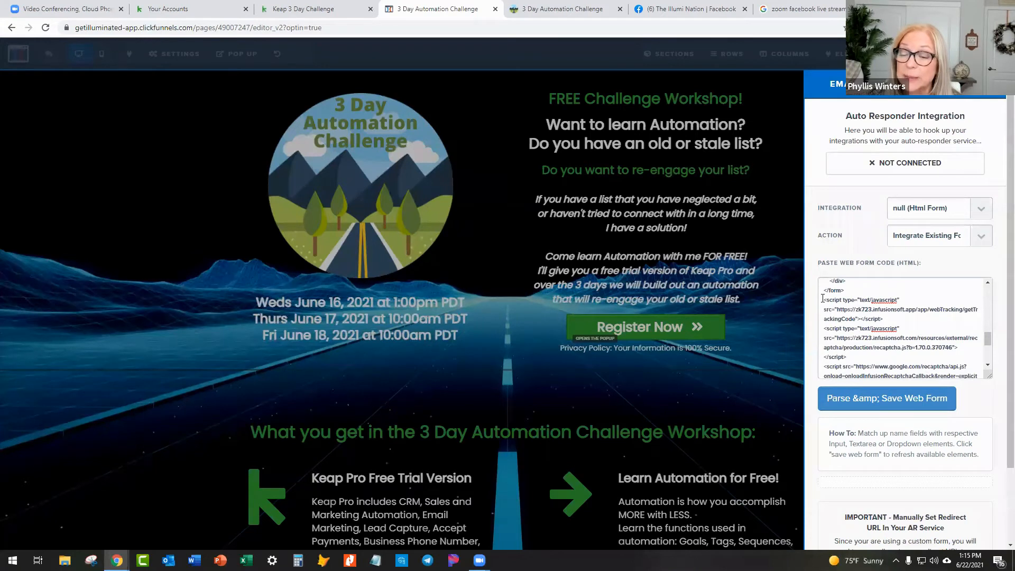
{"action": "left_click_drag", "start_coordinate": [831, 303], "coordinate": [942, 330]}
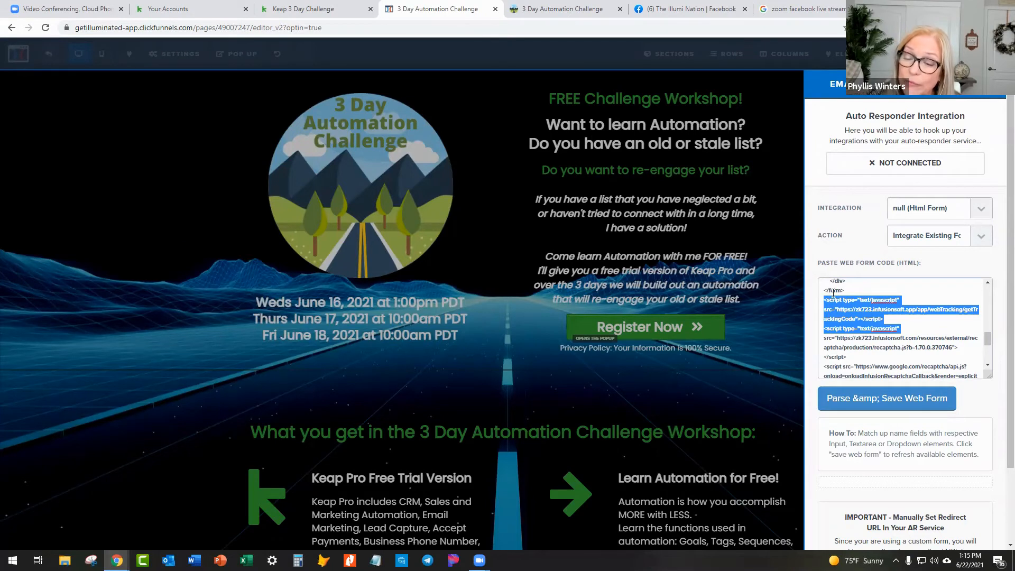
{"action": "left_click", "coordinate": [861, 313]}
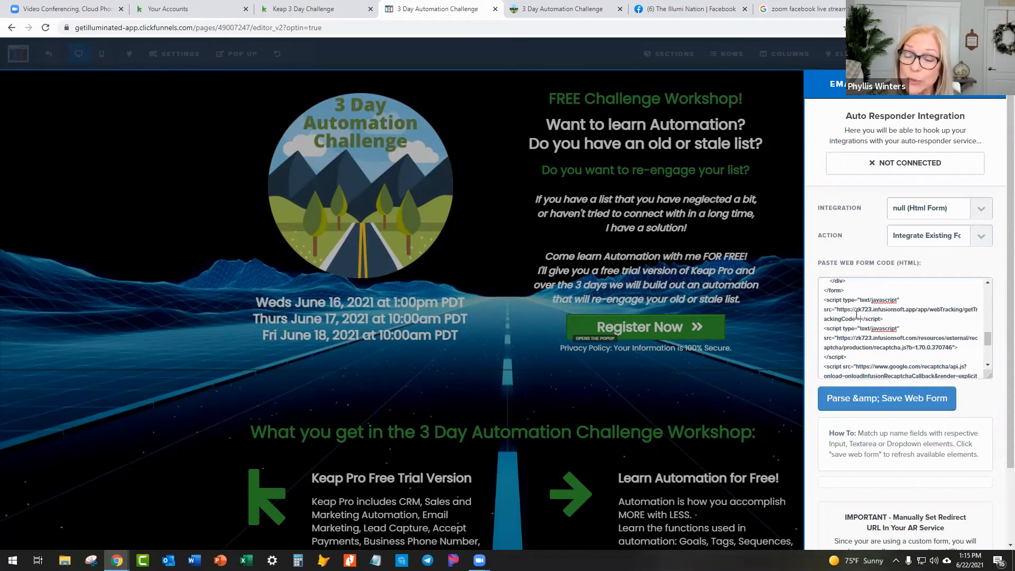
{"action": "left_click_drag", "start_coordinate": [822, 299], "coordinate": [895, 387]}
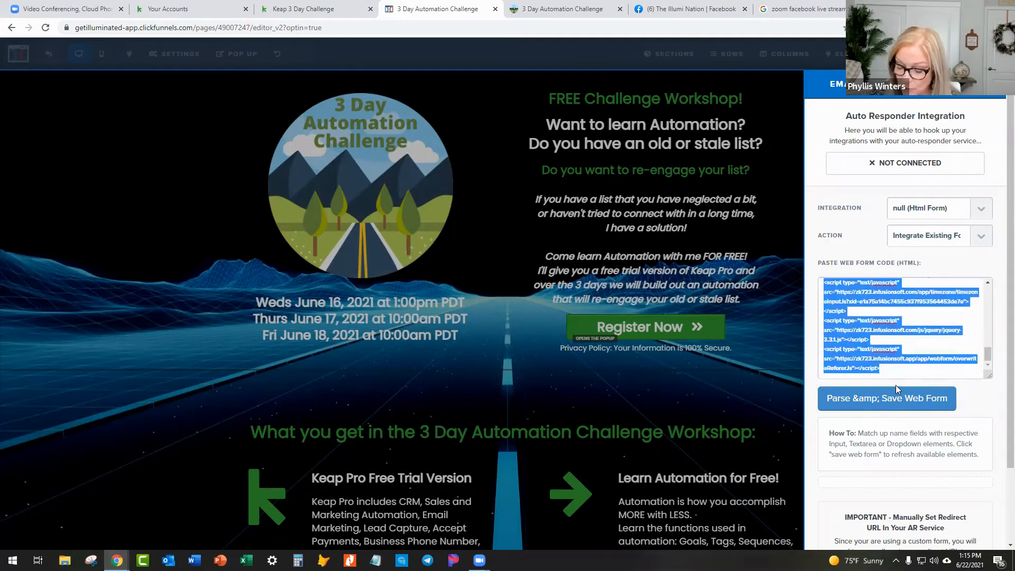
{"action": "key", "text": "BackSpace"}
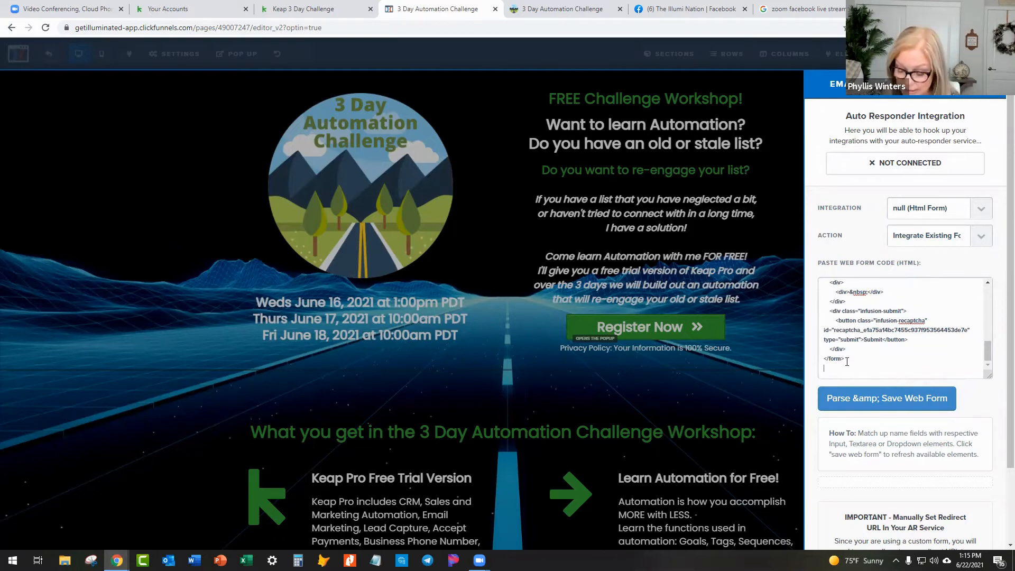
{"action": "key", "text": "BackSpace"}
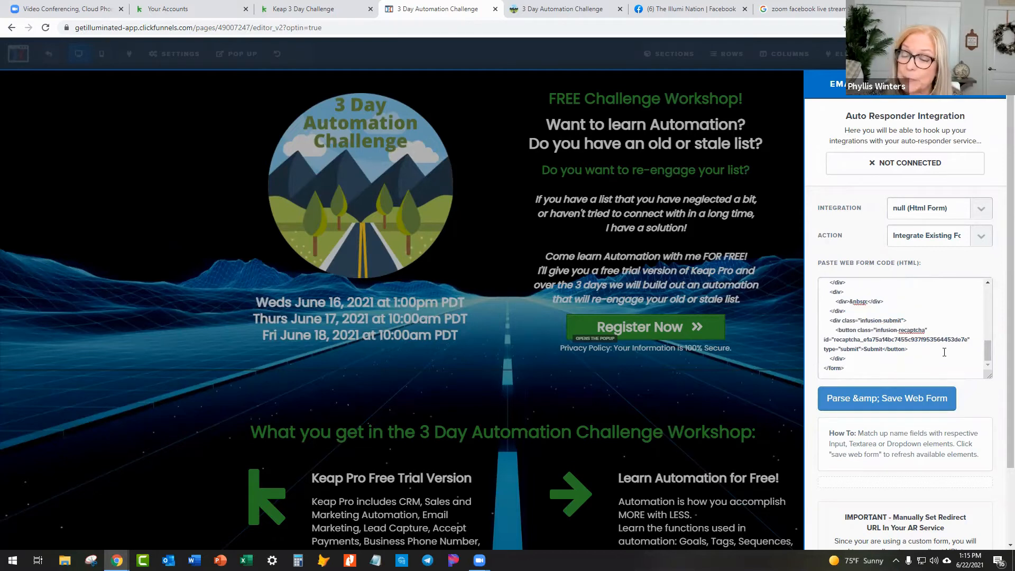
Step: Parse and save the web form, and sync inf_field_FirstName to first_name, inf_field_LastName to last_name and inf_field_Email to email
{"action": "left_click", "coordinate": [881, 397]}
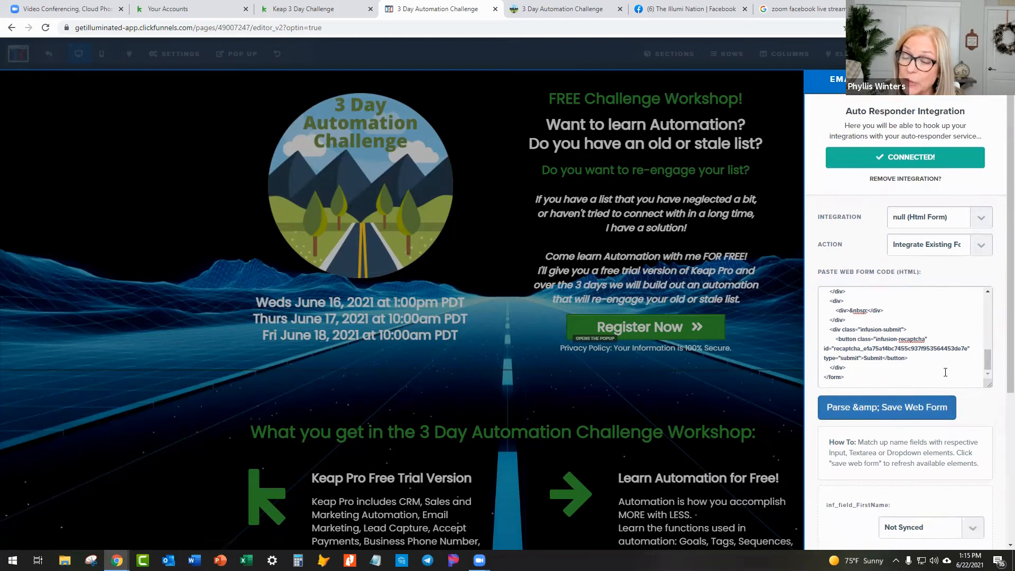
{"action": "scroll", "coordinate": [914, 369], "scroll_direction": "down", "scroll_amount": 4}
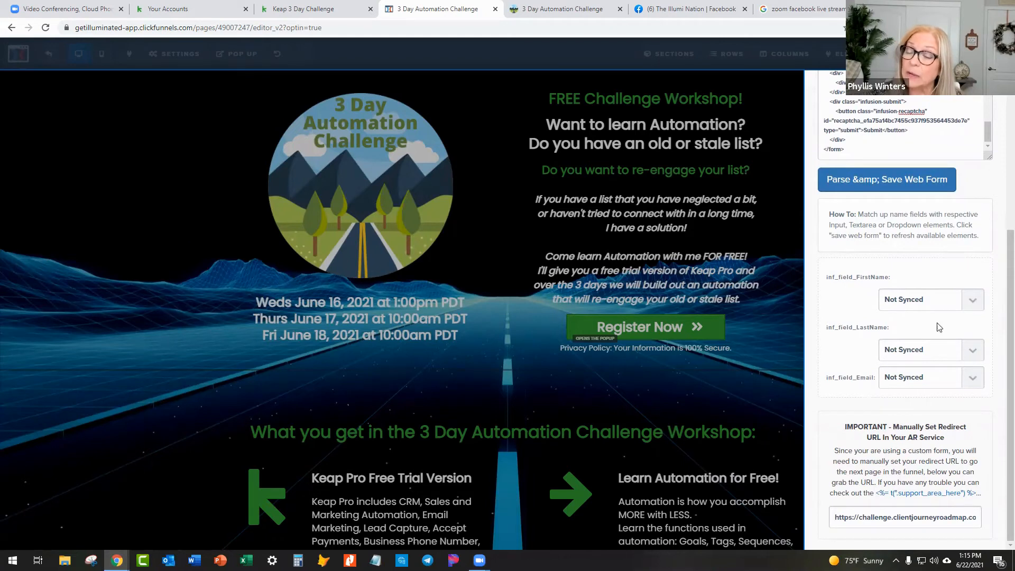
{"action": "left_click", "coordinate": [973, 301]}
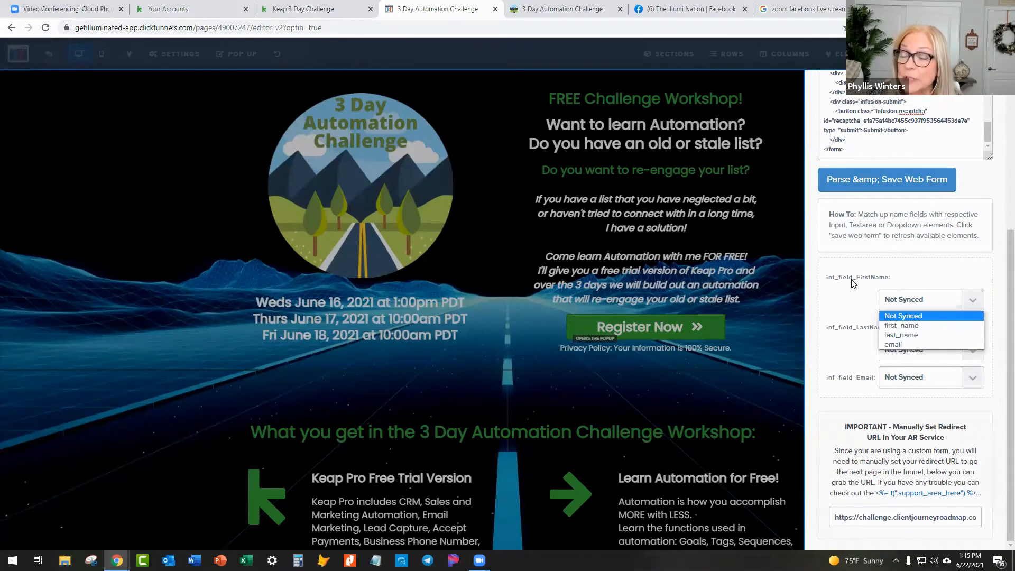
{"action": "left_click", "coordinate": [900, 325]}
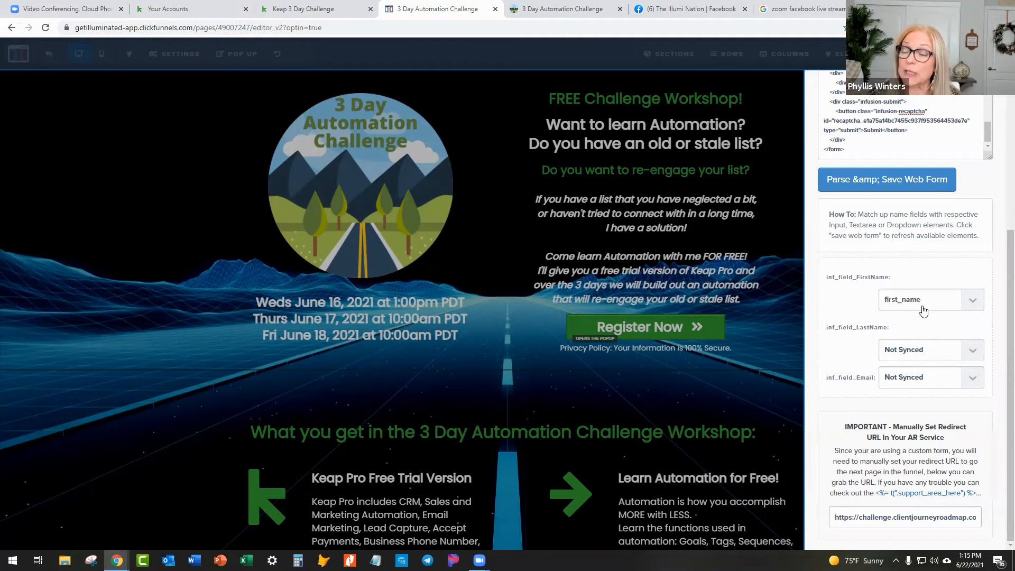
{"action": "left_click", "coordinate": [972, 351]}
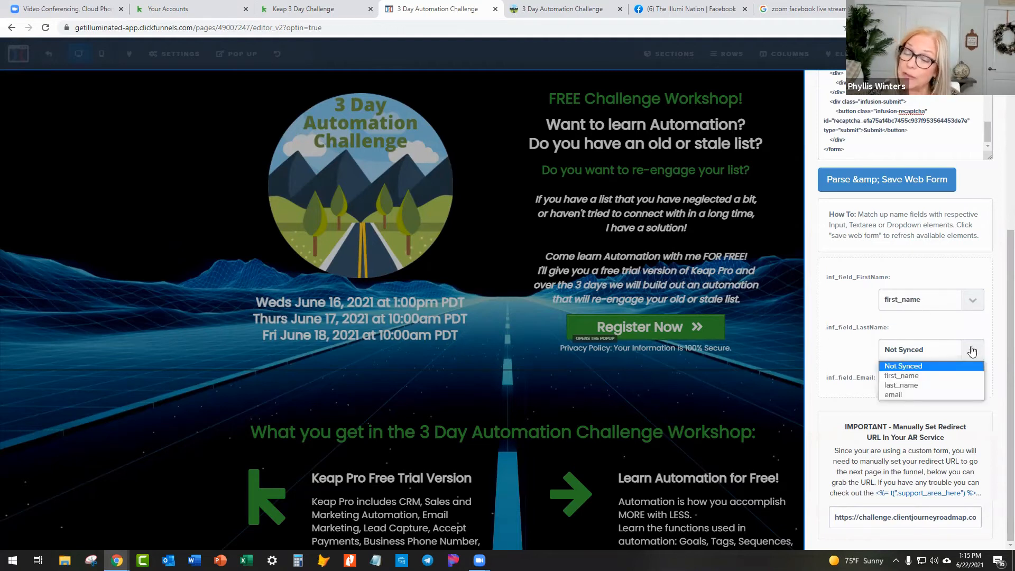
{"action": "left_click", "coordinate": [900, 385]}
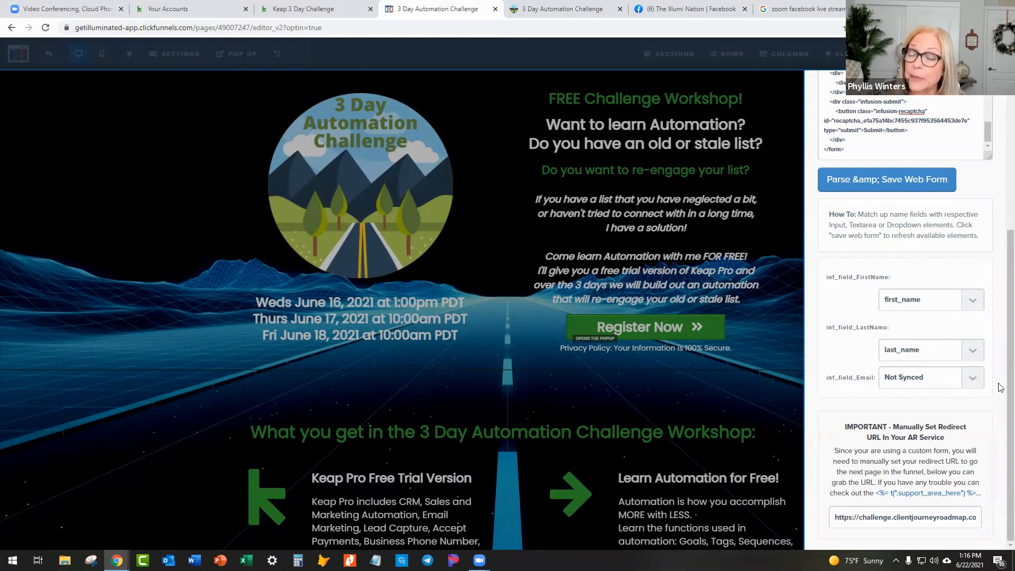
{"action": "left_click", "coordinate": [972, 378]}
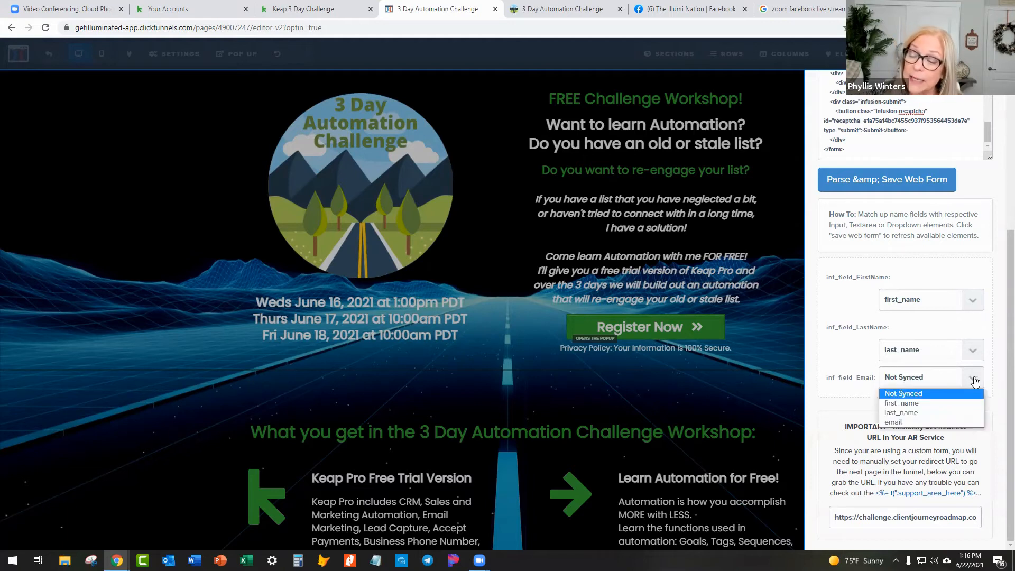
{"action": "left_click", "coordinate": [893, 421]}
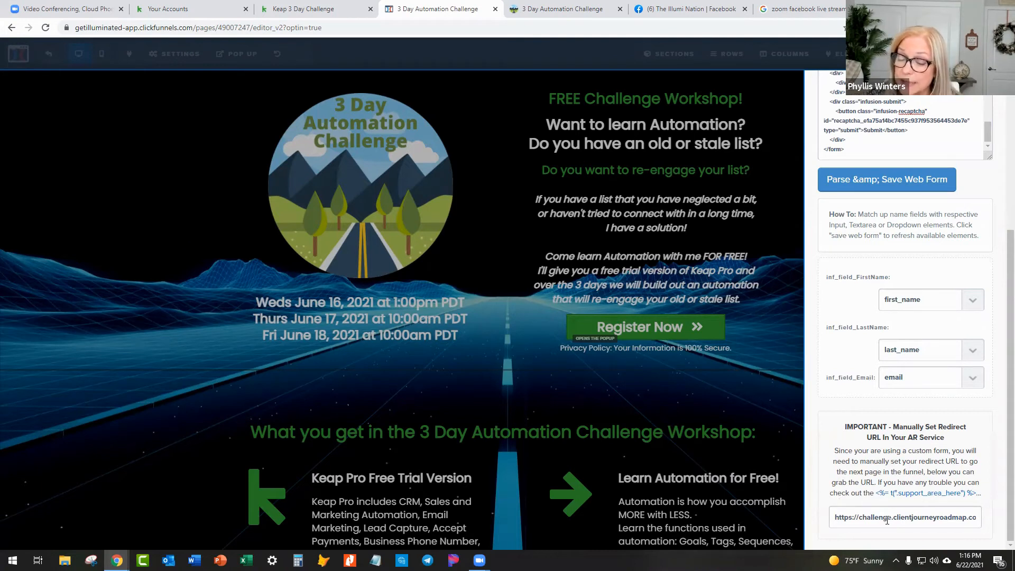
Step: Check the full redirect URL in the integration settings and view the registration pop-up in the page preview
{"action": "key", "text": "End"}
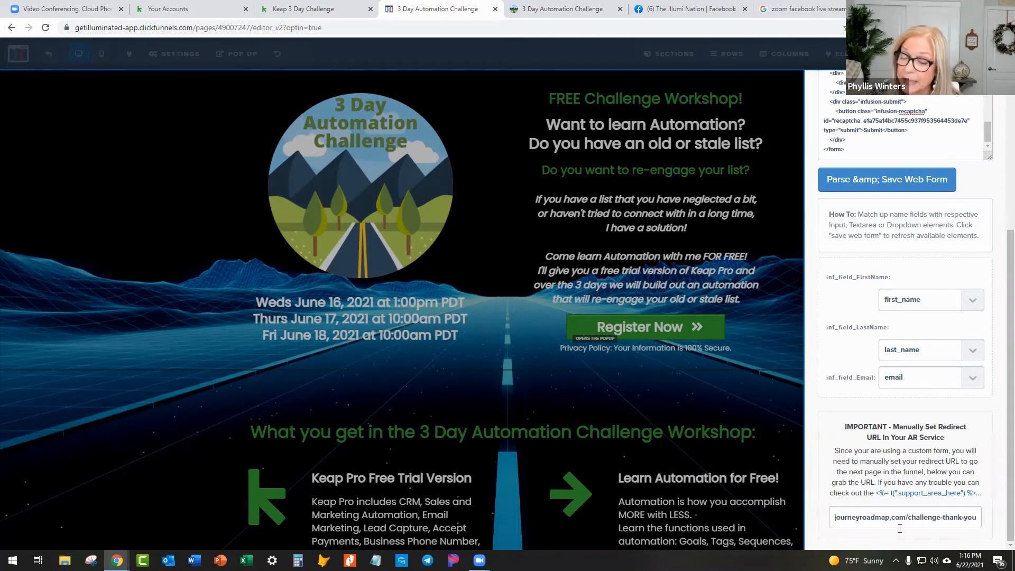
{"action": "key", "text": "Home"}
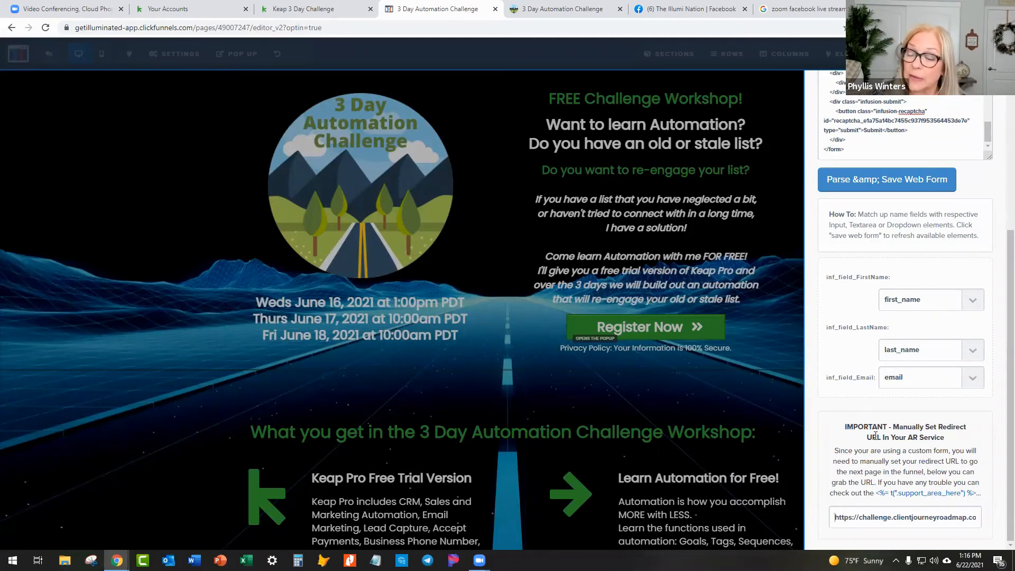
{"action": "scroll", "coordinate": [866, 317], "scroll_direction": "up", "scroll_amount": 3}
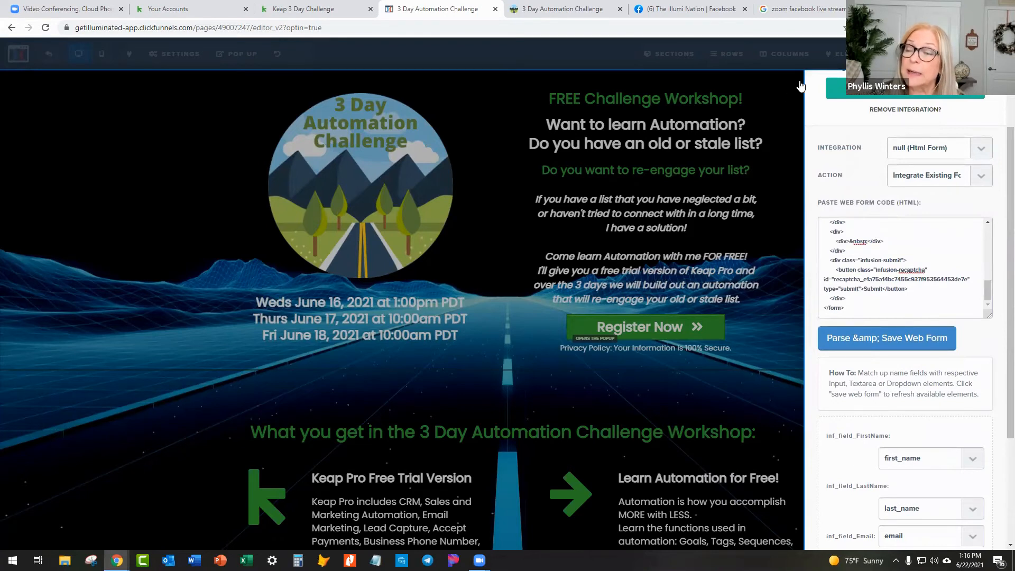
{"action": "left_click", "coordinate": [866, 76]}
{"action": "left_click", "coordinate": [563, 9]}
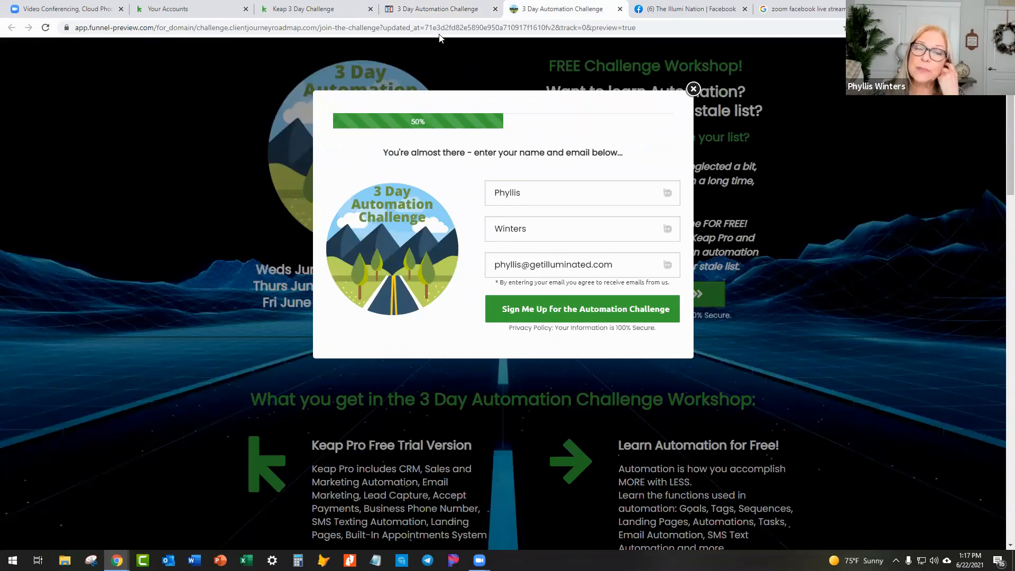
Step: Return to the Keap 3 Day Challenge campaign and open its Follow Up Sequence to review the tag and emails
{"action": "left_click", "coordinate": [438, 11]}
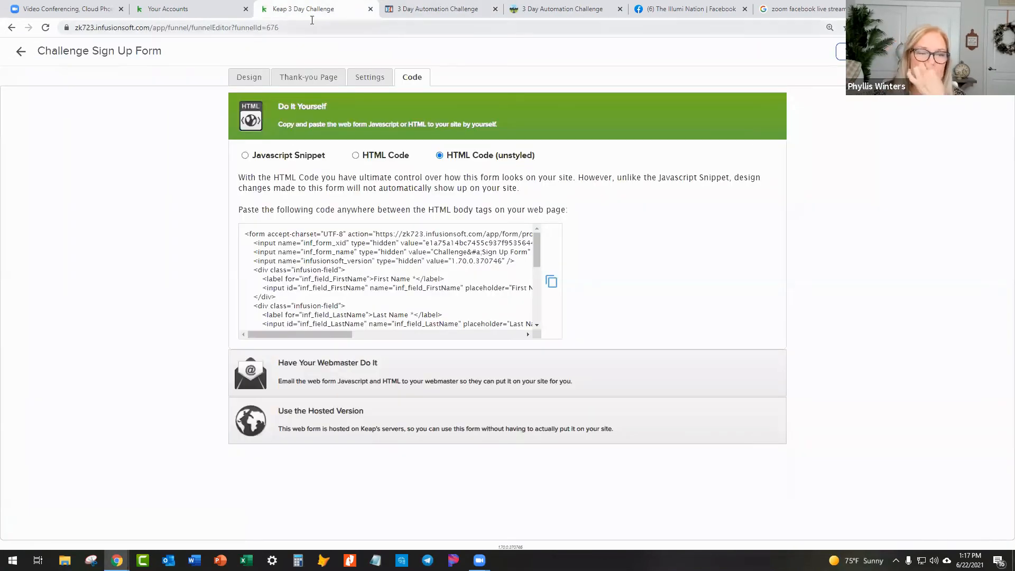
{"action": "left_click", "coordinate": [20, 55]}
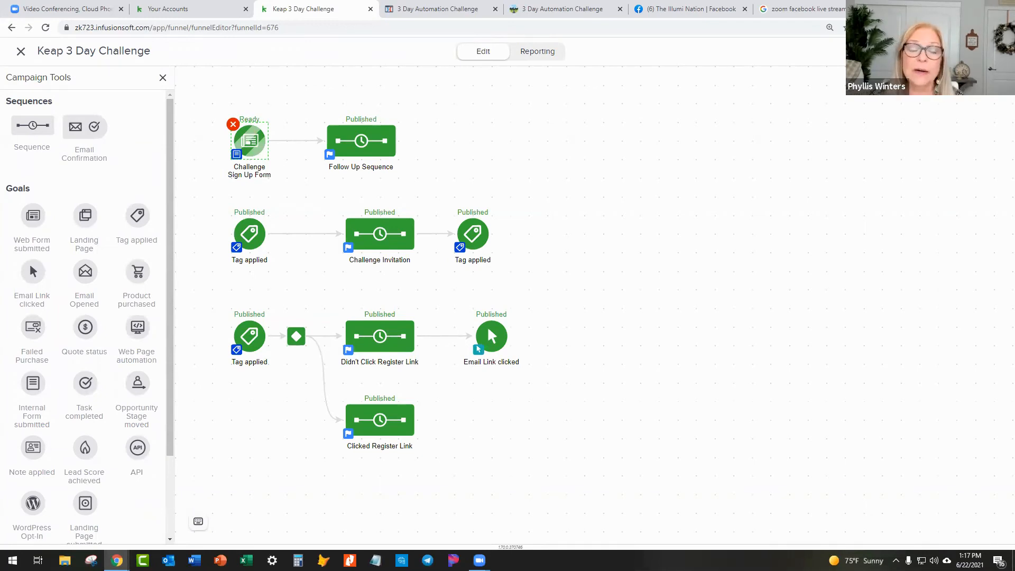
{"action": "left_click", "coordinate": [352, 149]}
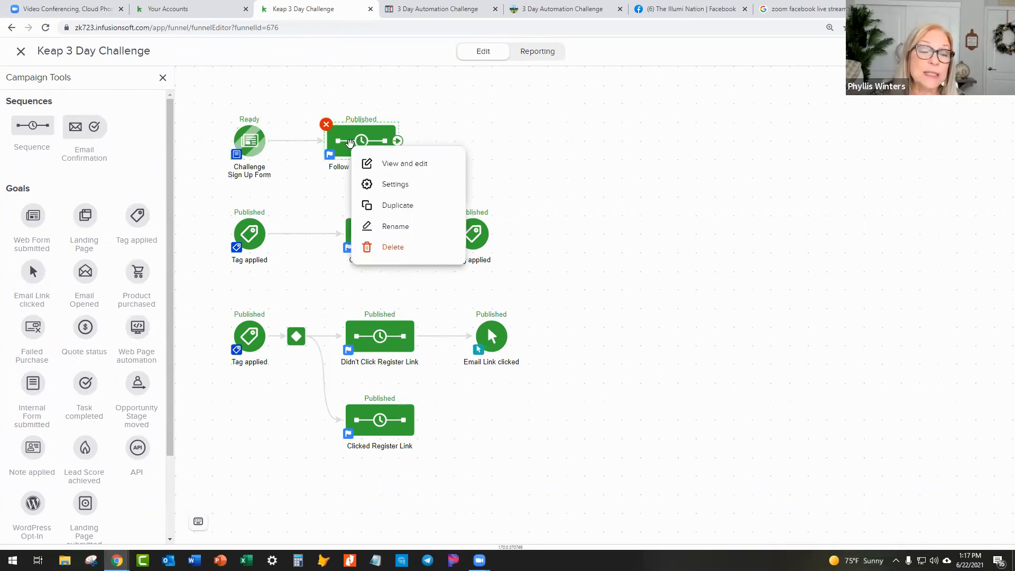
{"action": "left_click", "coordinate": [380, 162]}
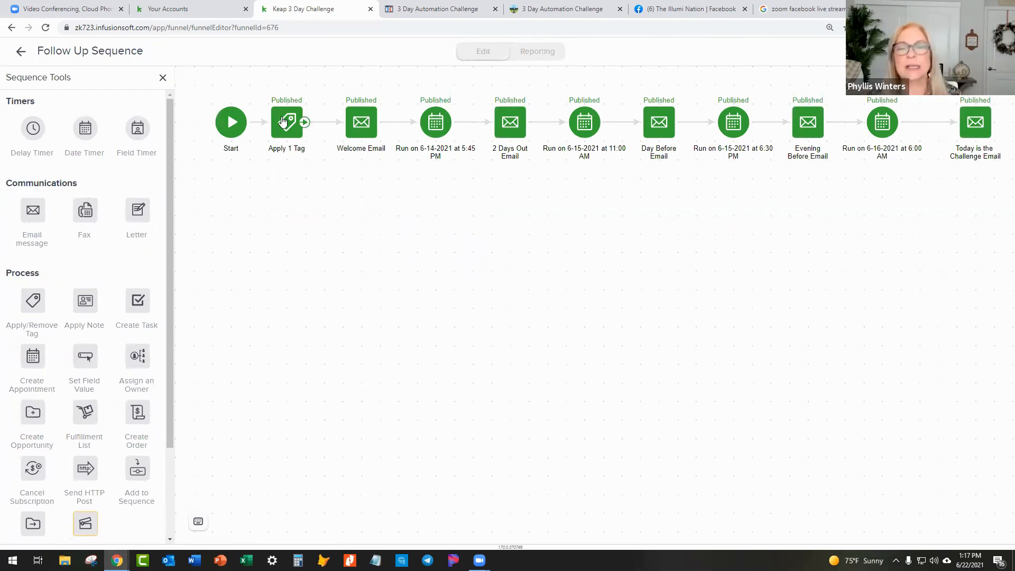
Step: Leave the Follow Up Sequence and publish the Keap 3 Day Challenge campaign
{"action": "left_click", "coordinate": [20, 53]}
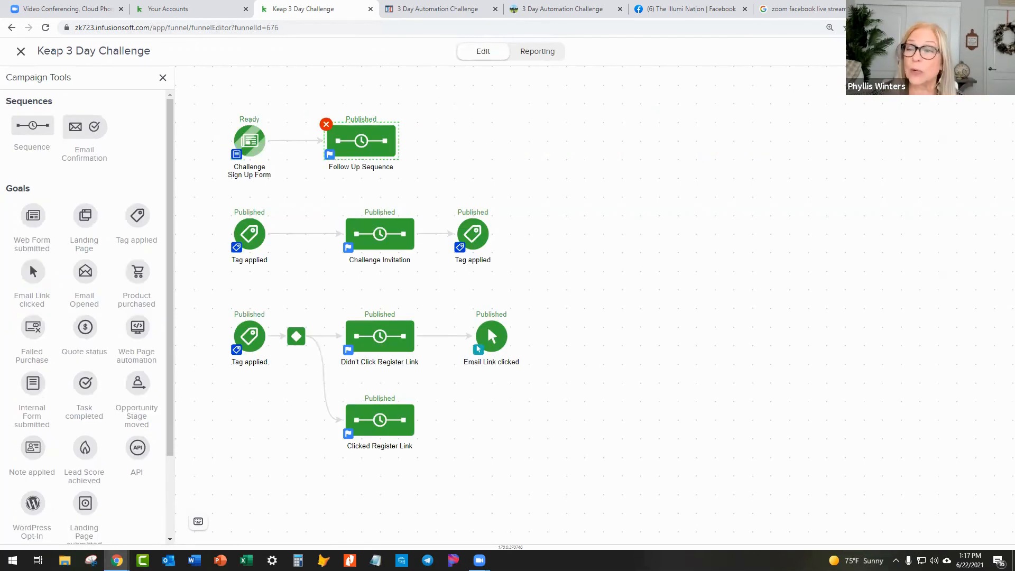
{"action": "left_click", "coordinate": [982, 52]}
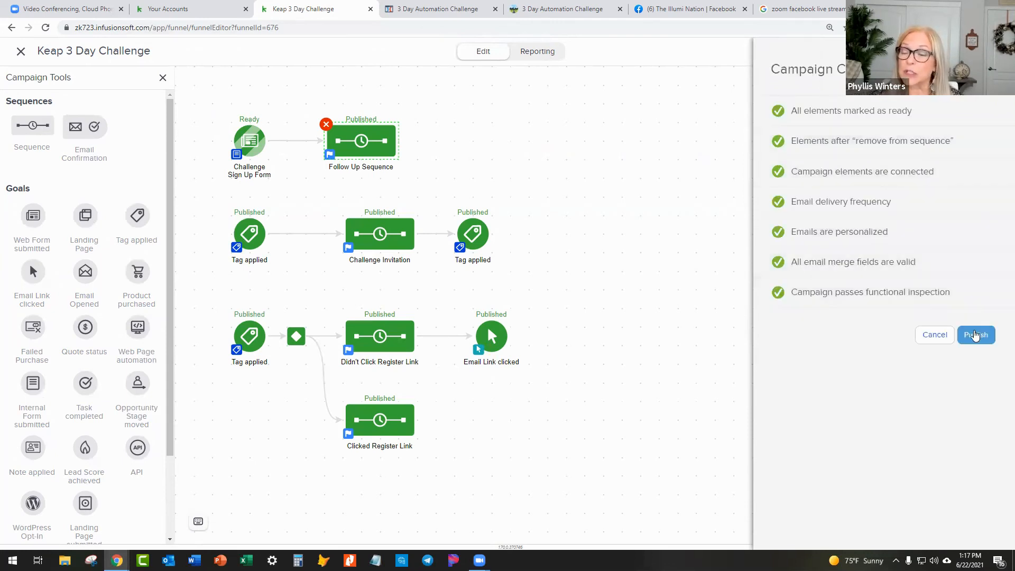
{"action": "left_click", "coordinate": [975, 335]}
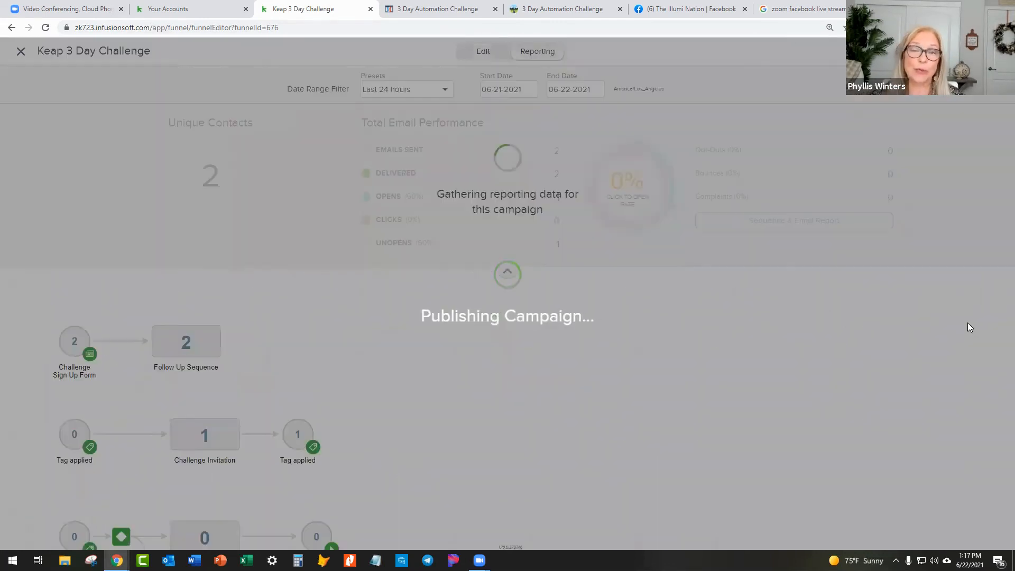